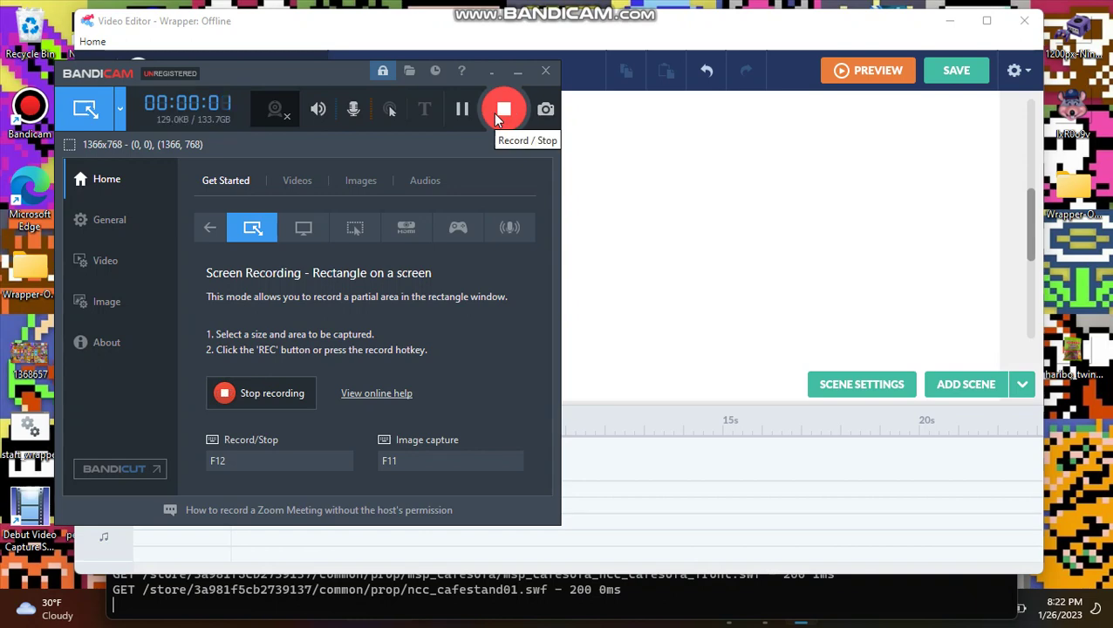
Bring the Video Editor window in front of the Bandicam recorder window
click(543, 33)
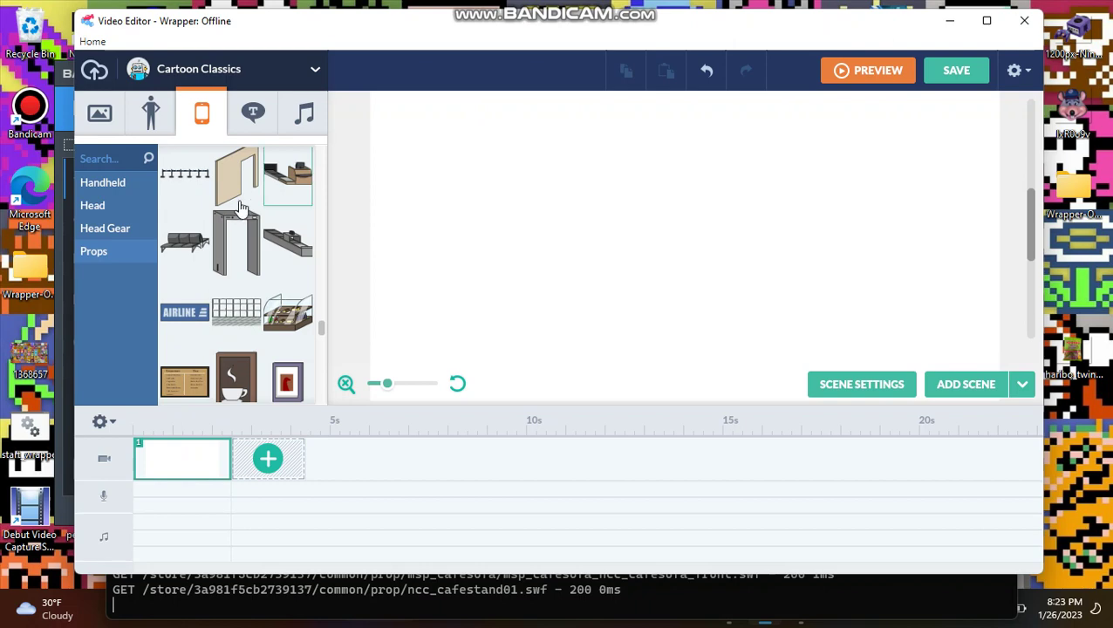
Maximize the editor and add the cafe menu prop, enlarging it and moving it up-left
click(986, 20)
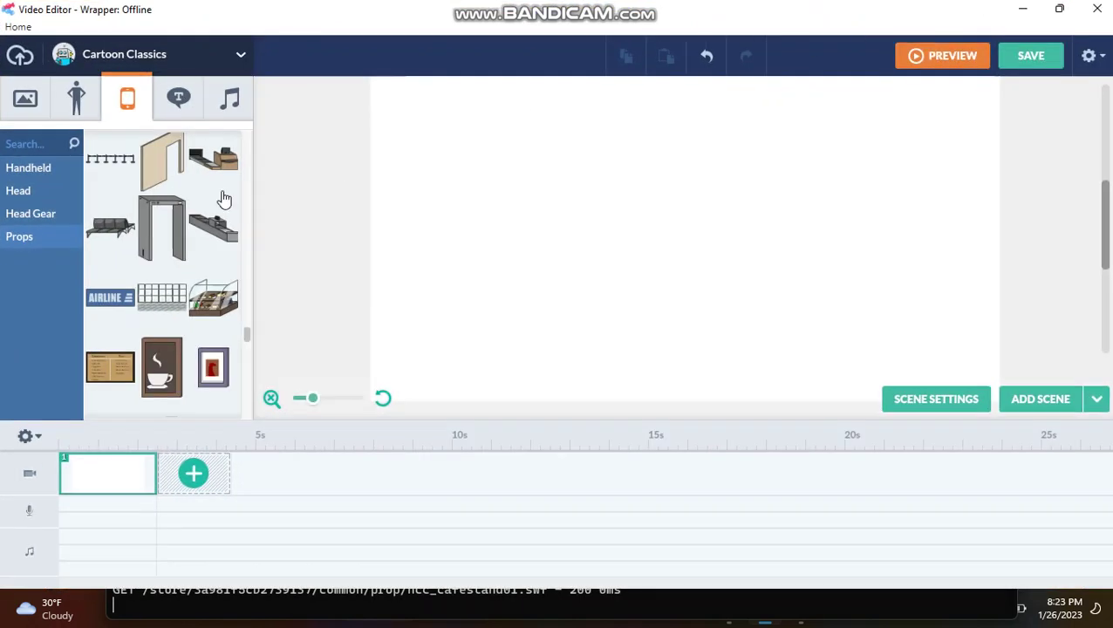
click(103, 362)
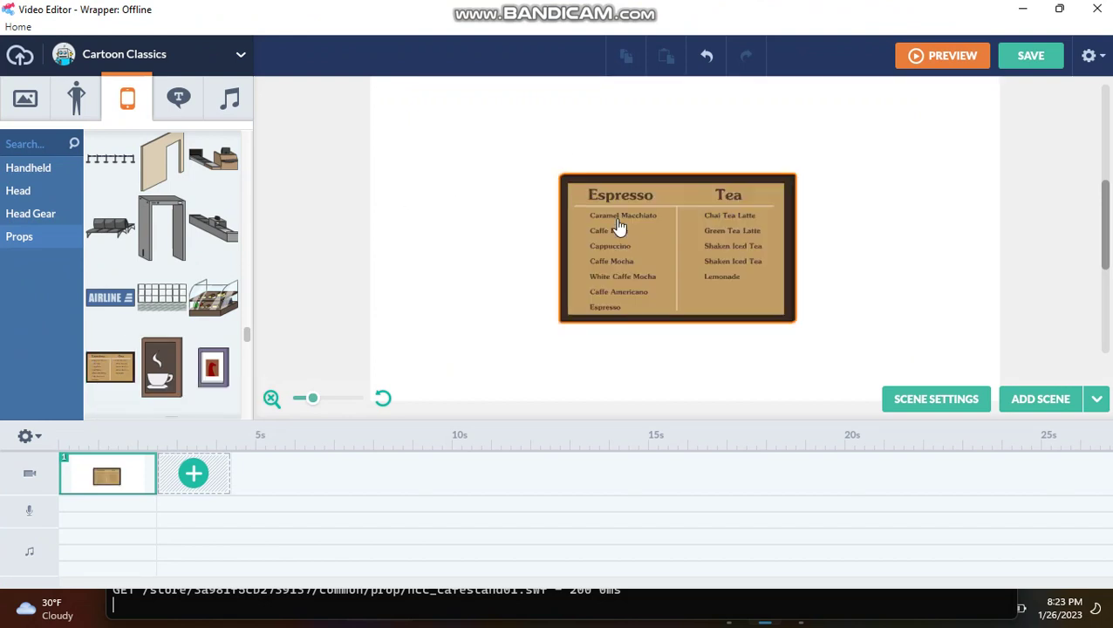
click(616, 228)
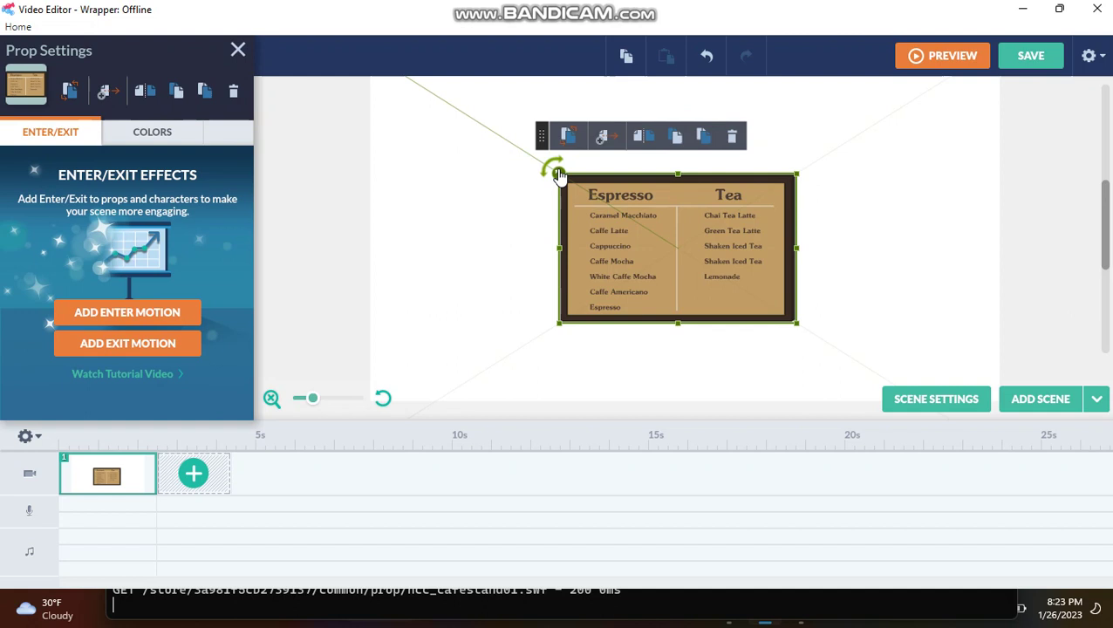
drag(558, 172, 407, 137)
drag(879, 247, 725, 213)
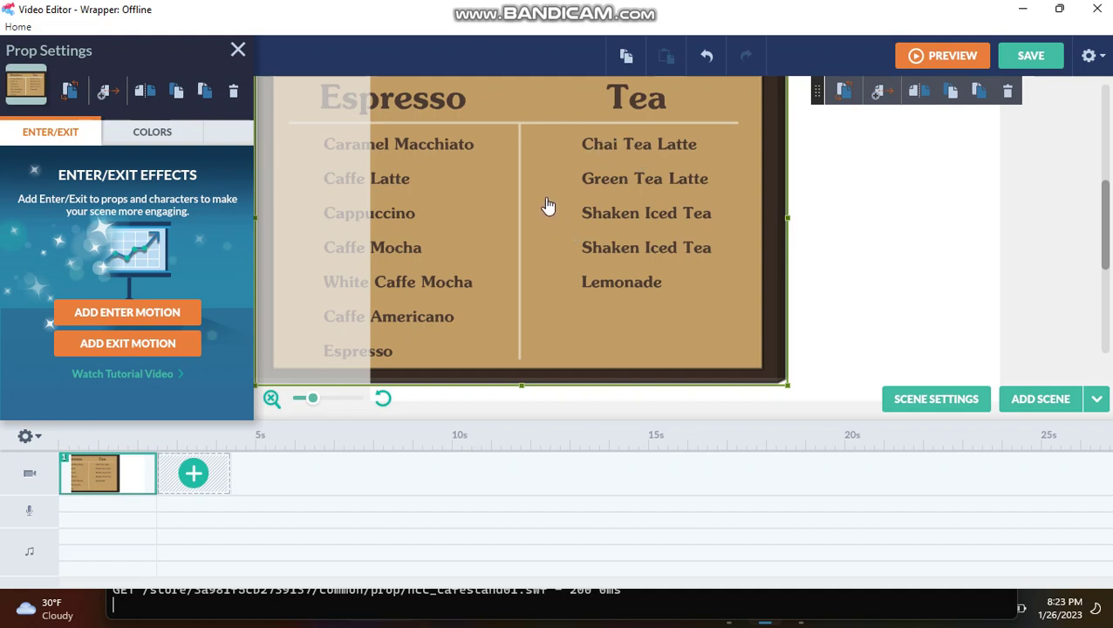
Reposition the menu prop around the stage a few times, then delete it
drag(548, 205, 604, 205)
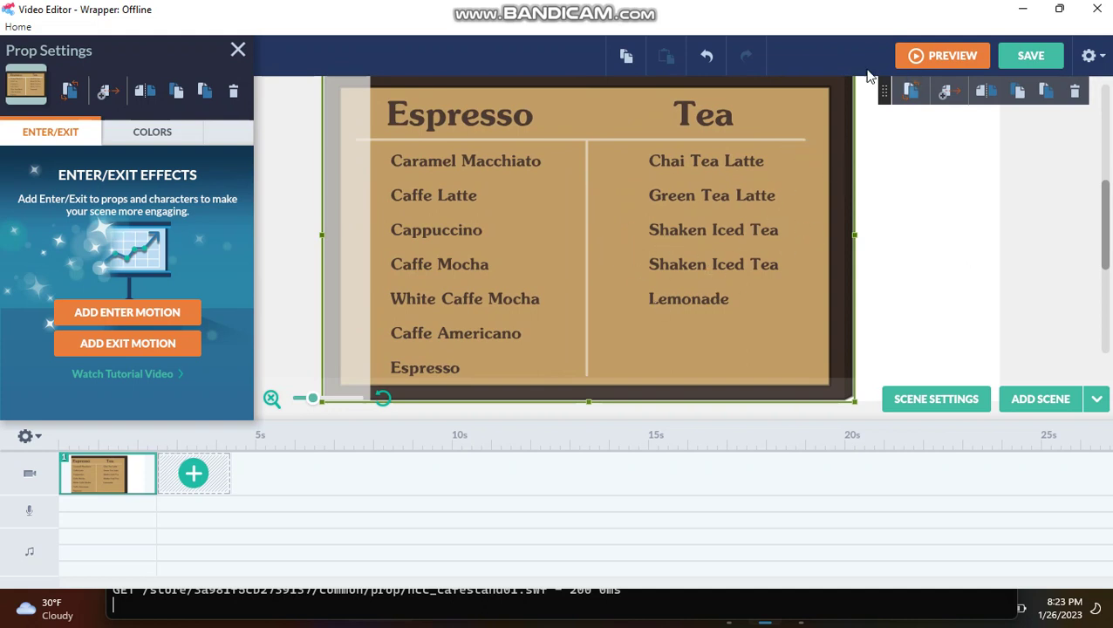
drag(700, 163, 785, 165)
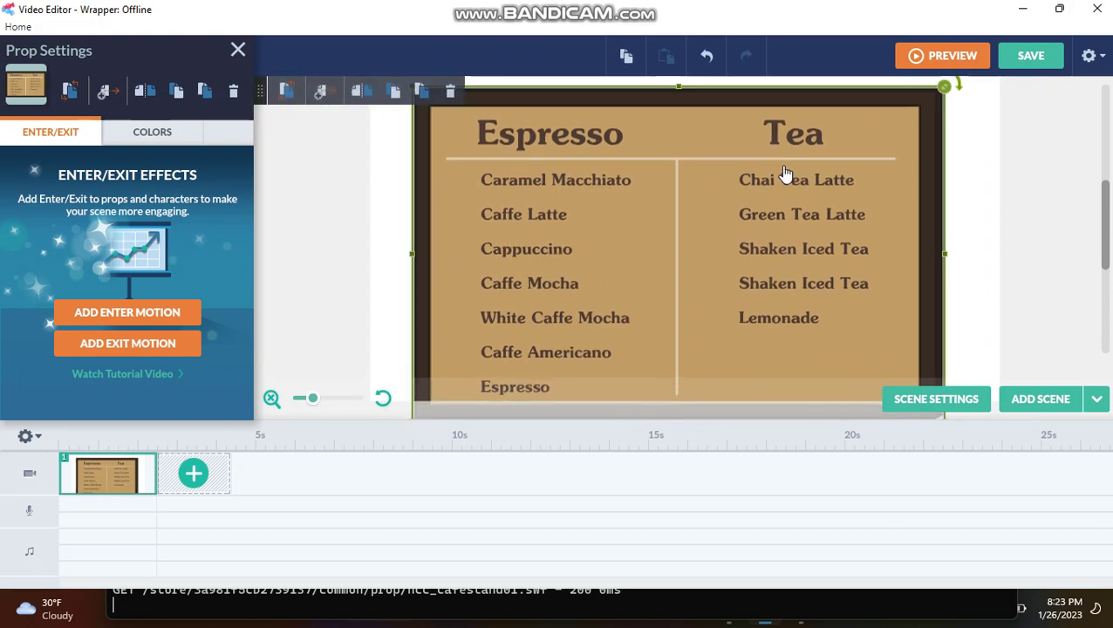
drag(727, 174, 739, 318)
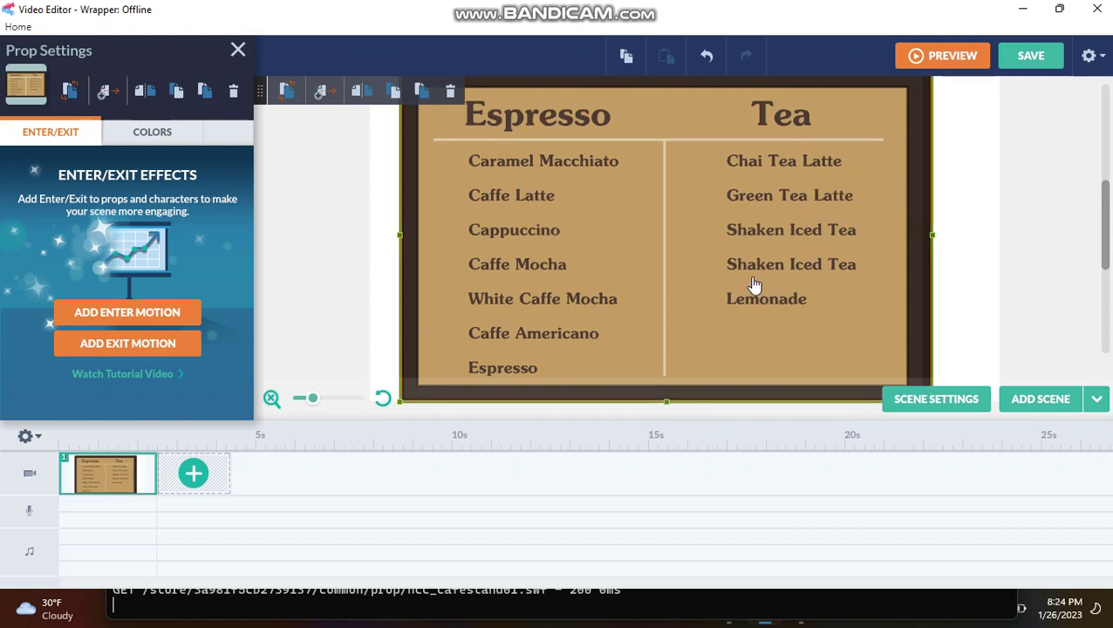
click(453, 93)
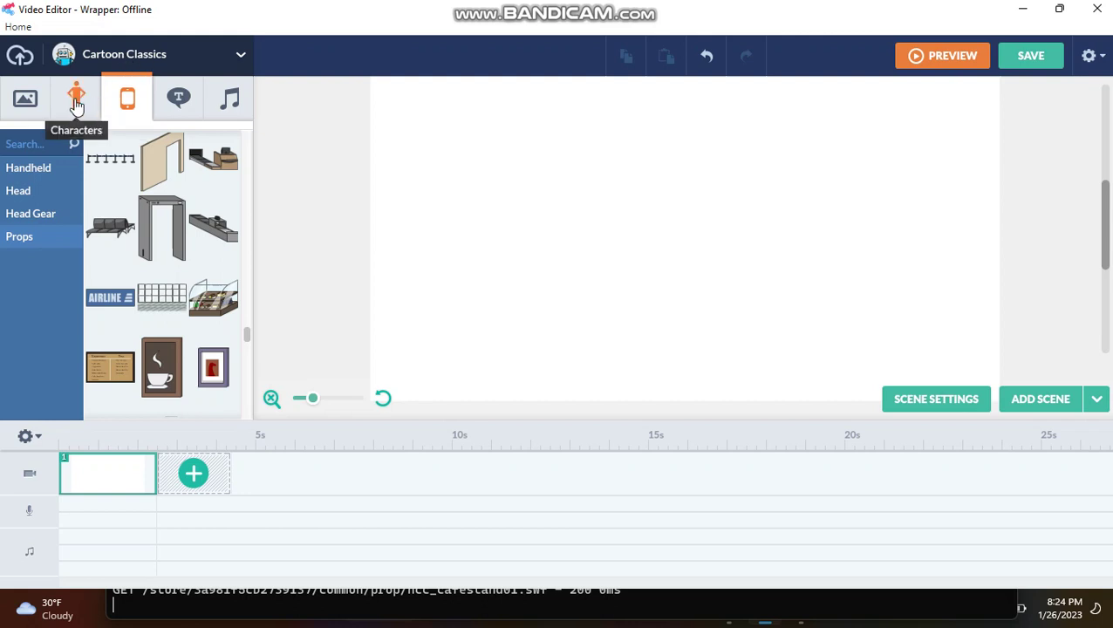
Apply the jail-cell background template to scene 1
click(26, 103)
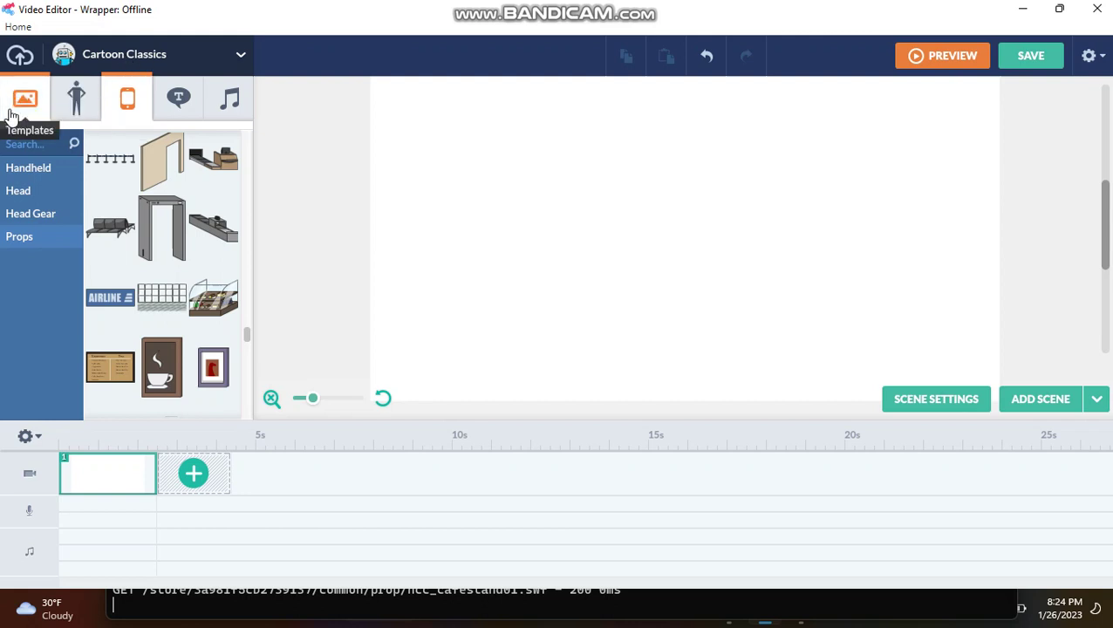
drag(246, 142, 246, 176)
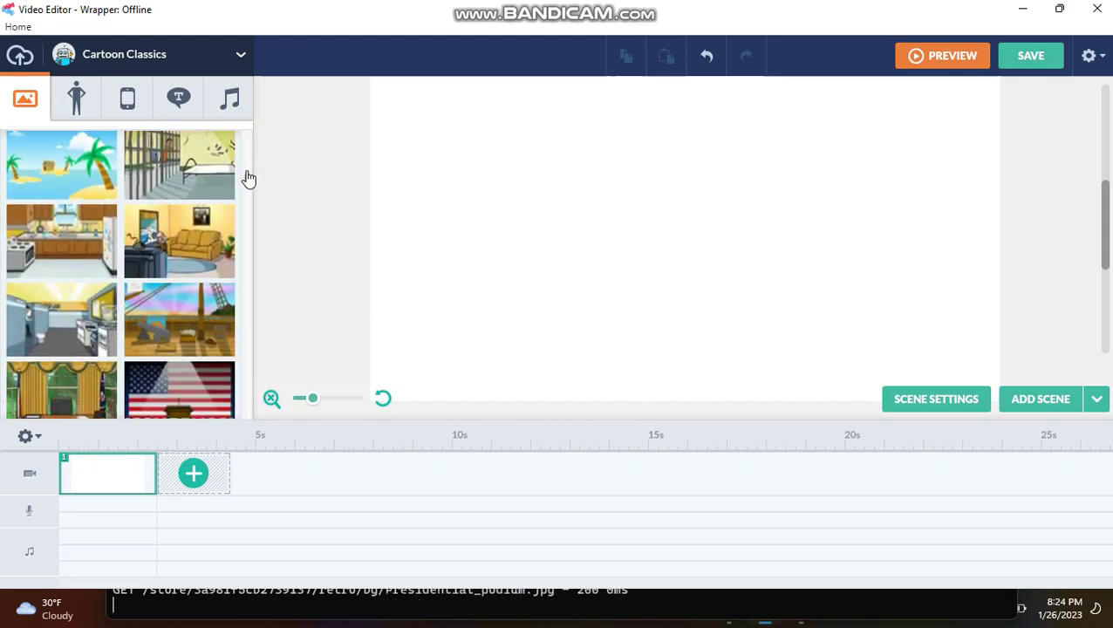
click(174, 171)
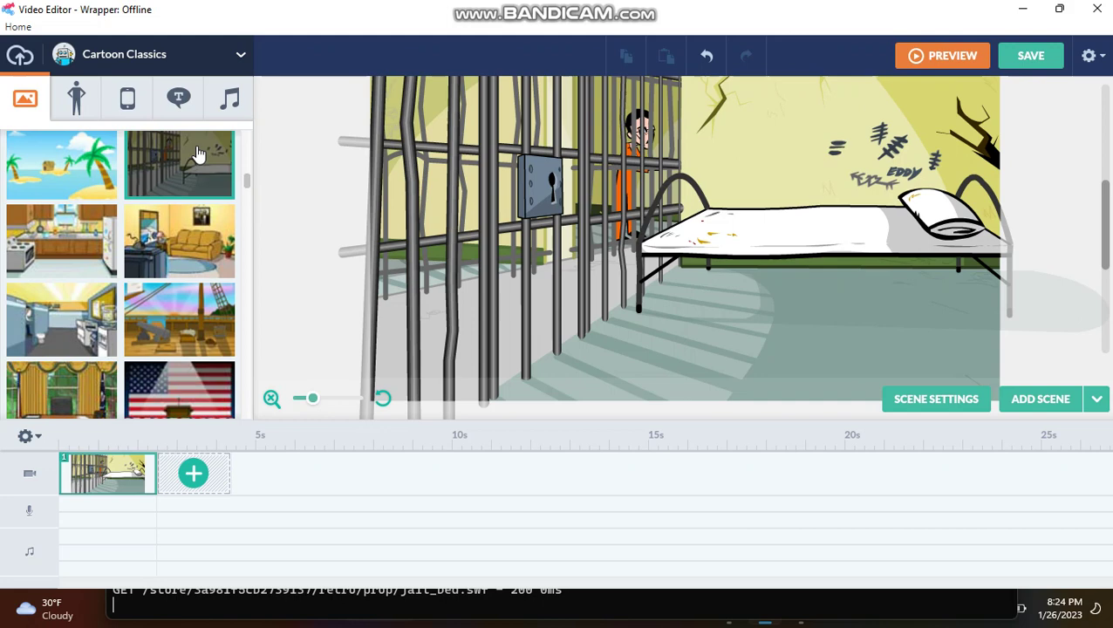
Compose a 550×310 starting camera shot and leave the scene with no camera movement
click(863, 146)
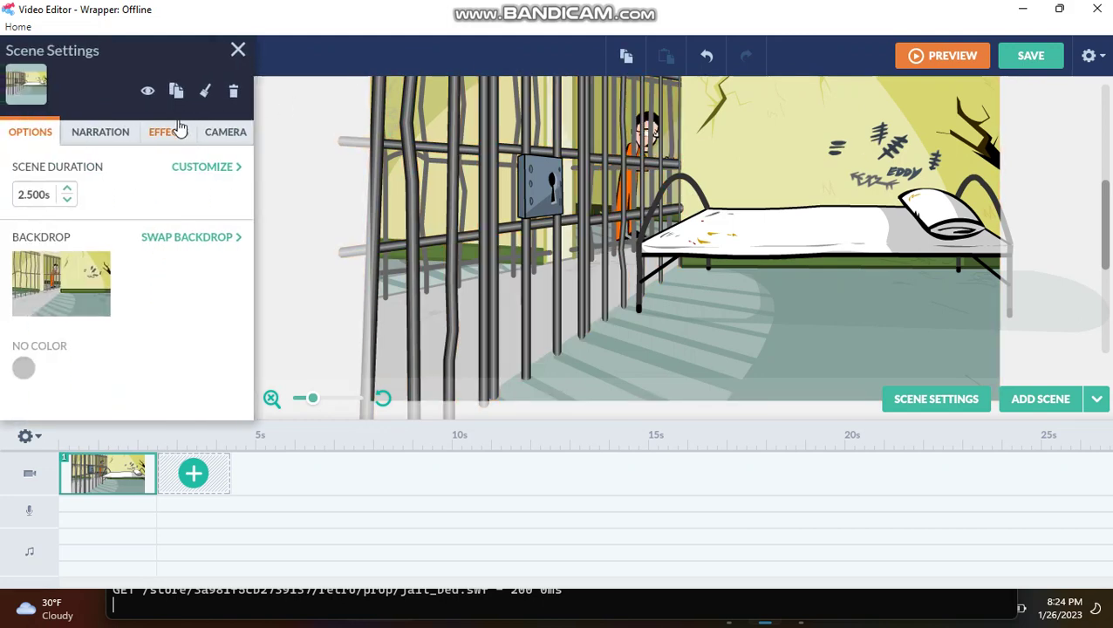
click(170, 132)
click(225, 132)
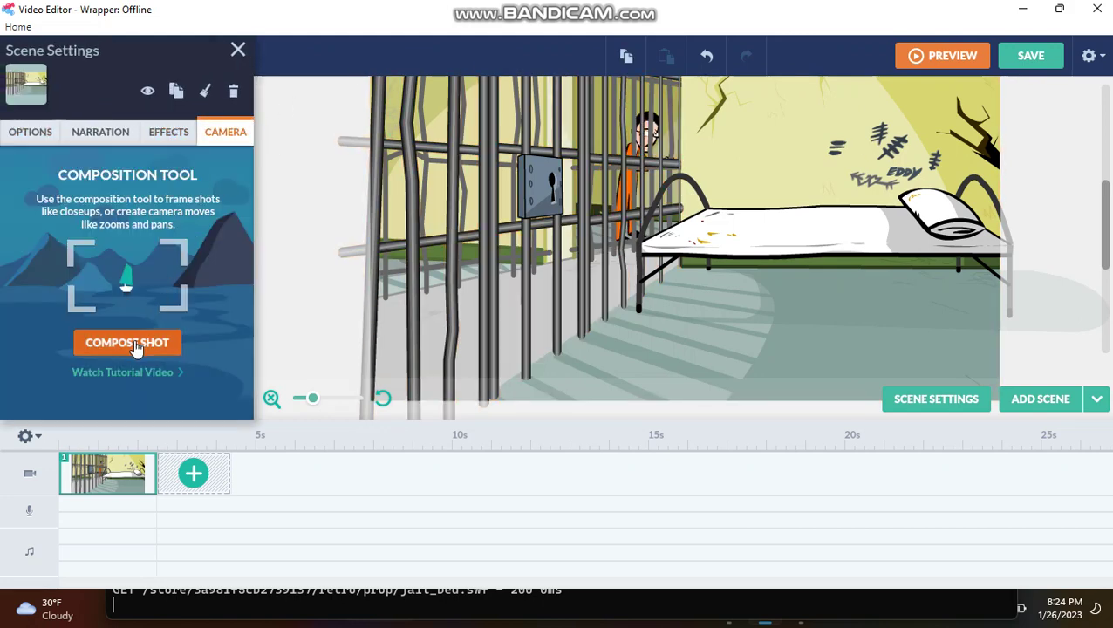
click(135, 272)
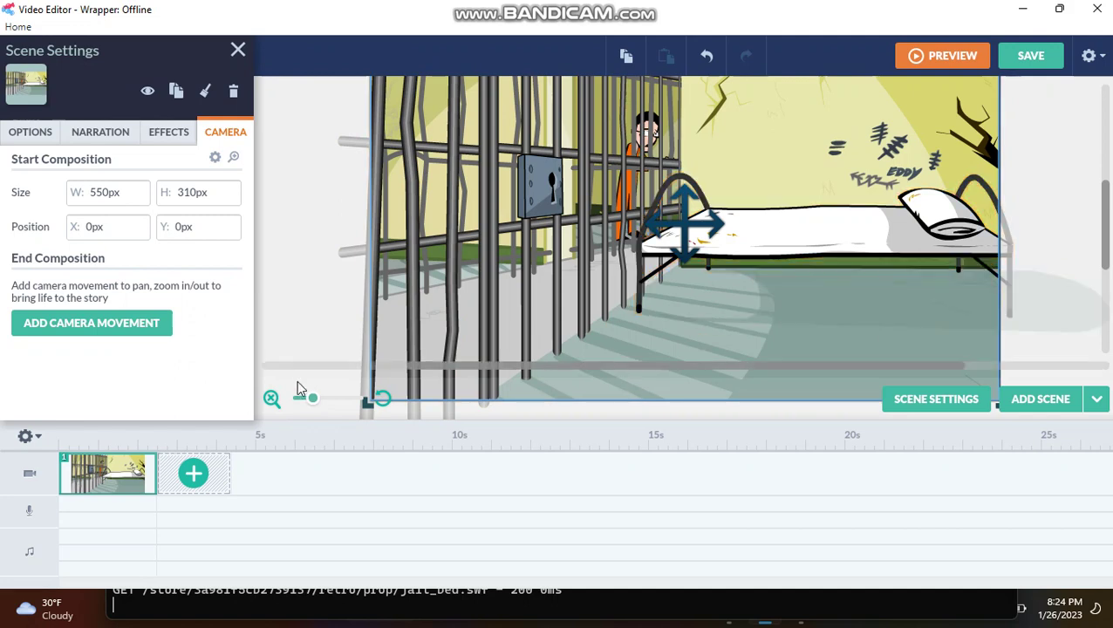
mouse_move(307, 405)
mouse_move(307, 406)
mouse_down()
mouse_move(298, 402)
mouse_move(308, 399)
mouse_up()
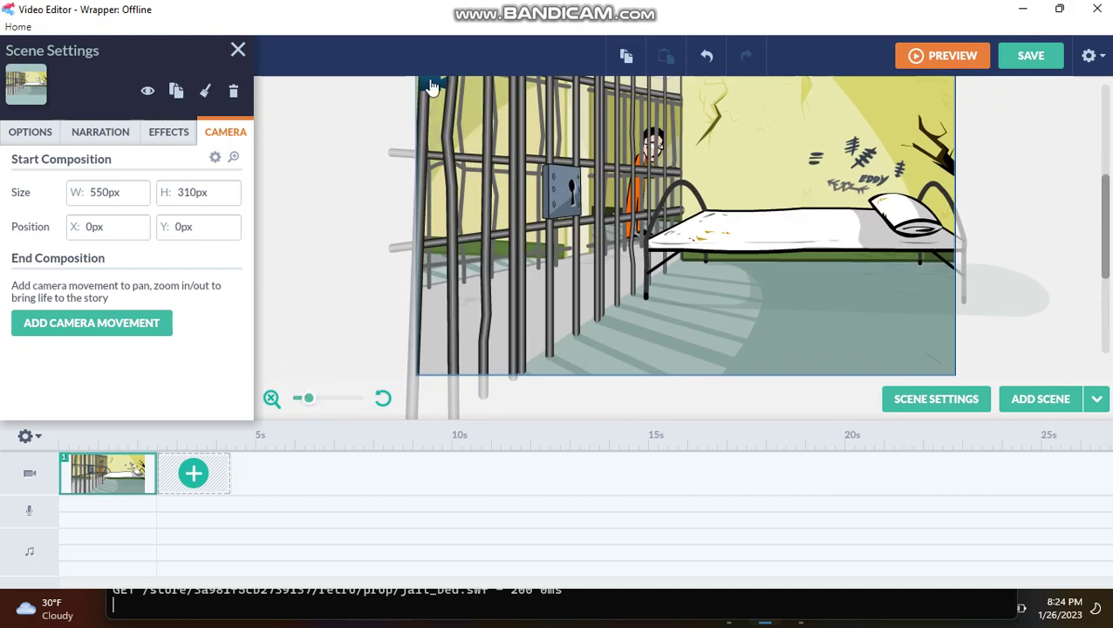
click(109, 322)
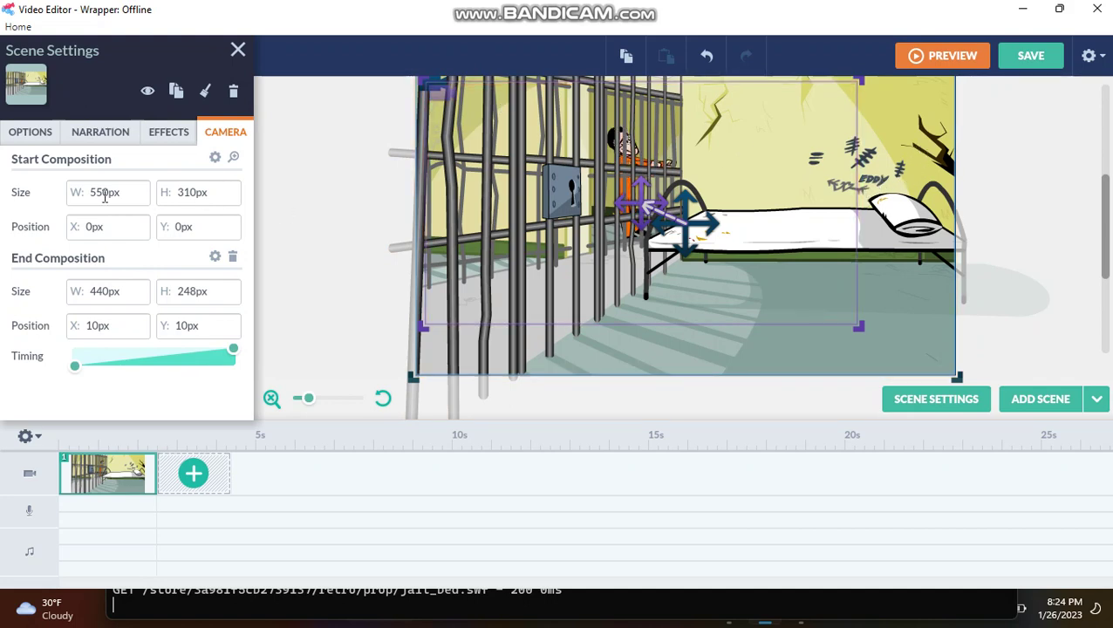
click(233, 260)
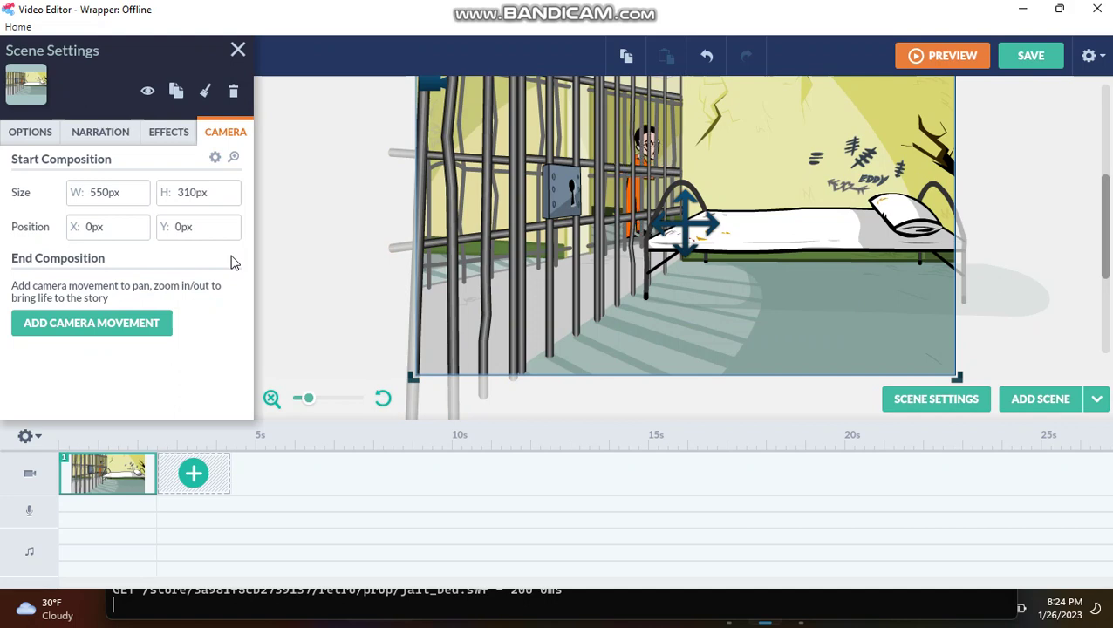
click(238, 50)
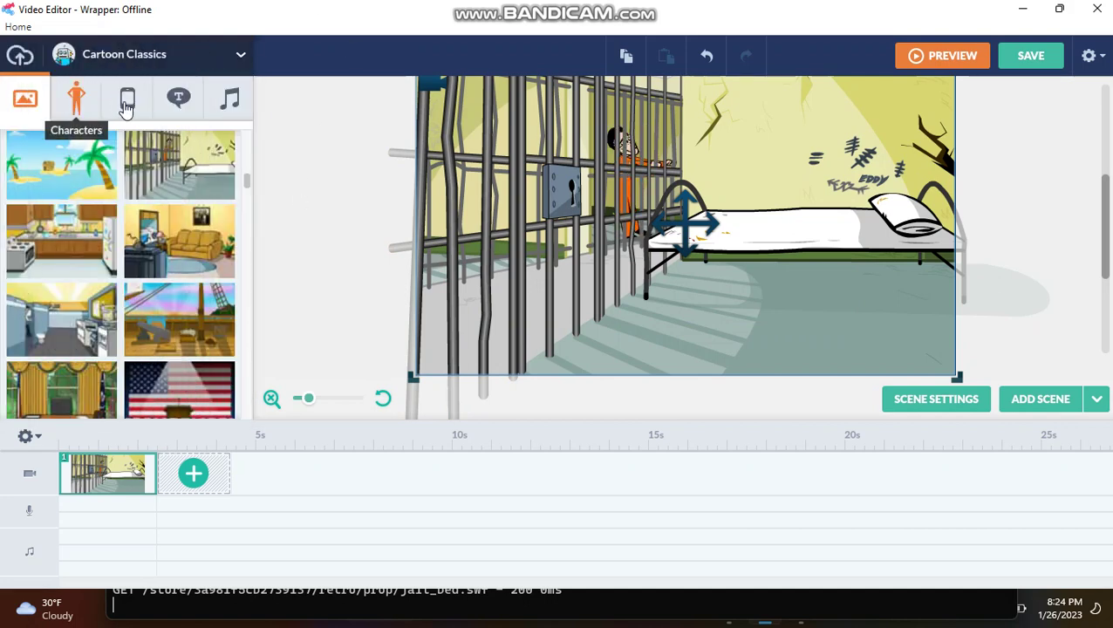
Add the Eddy stock character from the character library to the jail scene
click(127, 96)
click(78, 98)
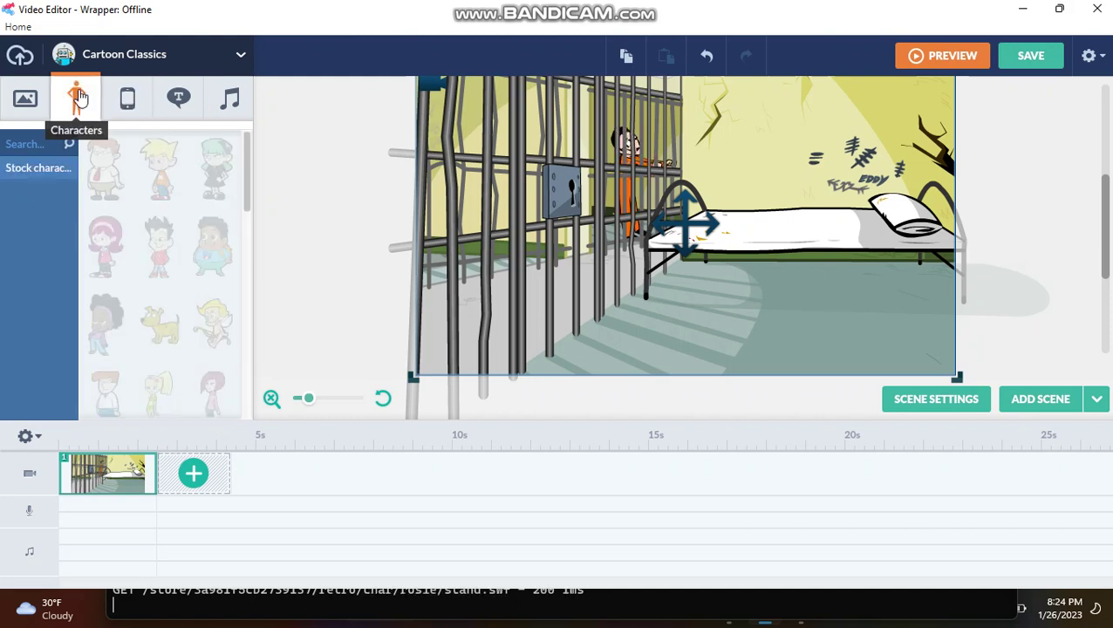
scroll(244, 175, down, 3)
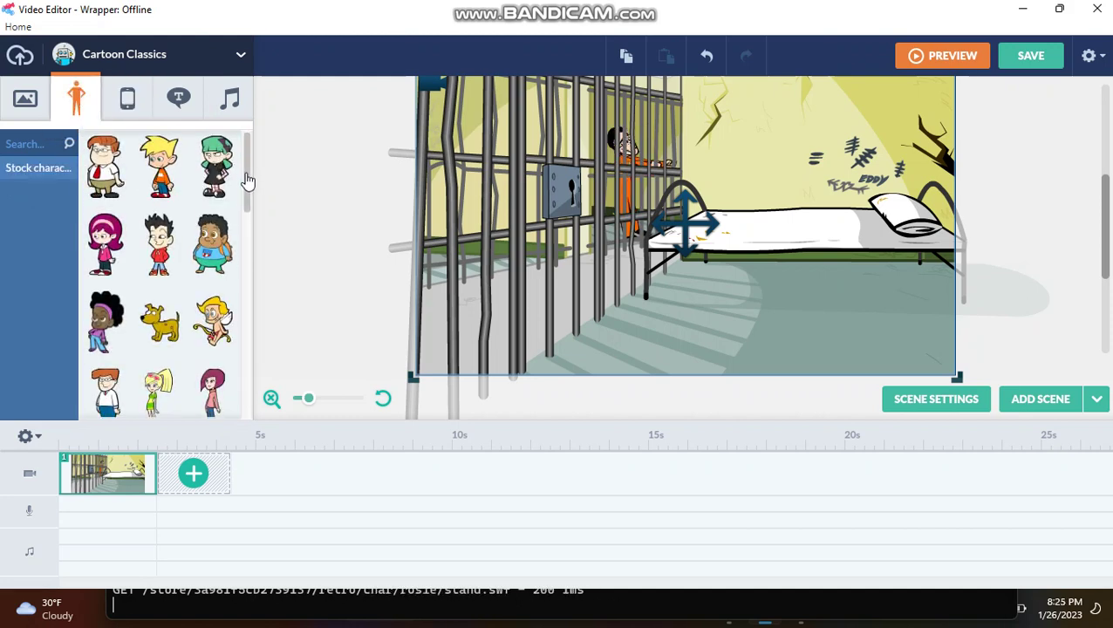
scroll(236, 225, down, 5)
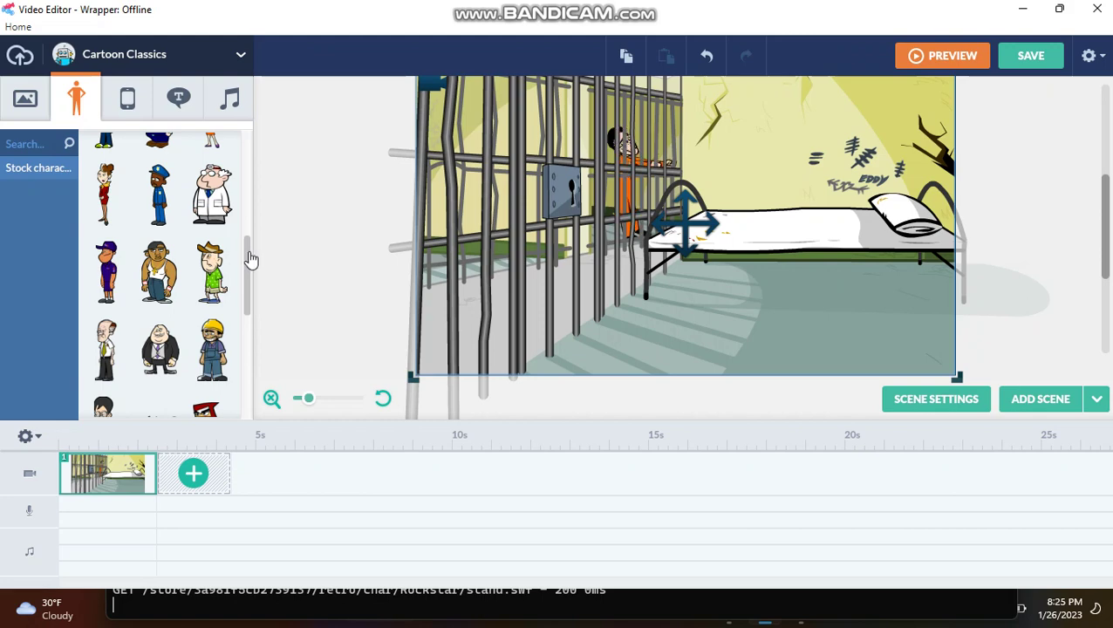
scroll(250, 271, down, 1)
scroll(250, 279, down, 3)
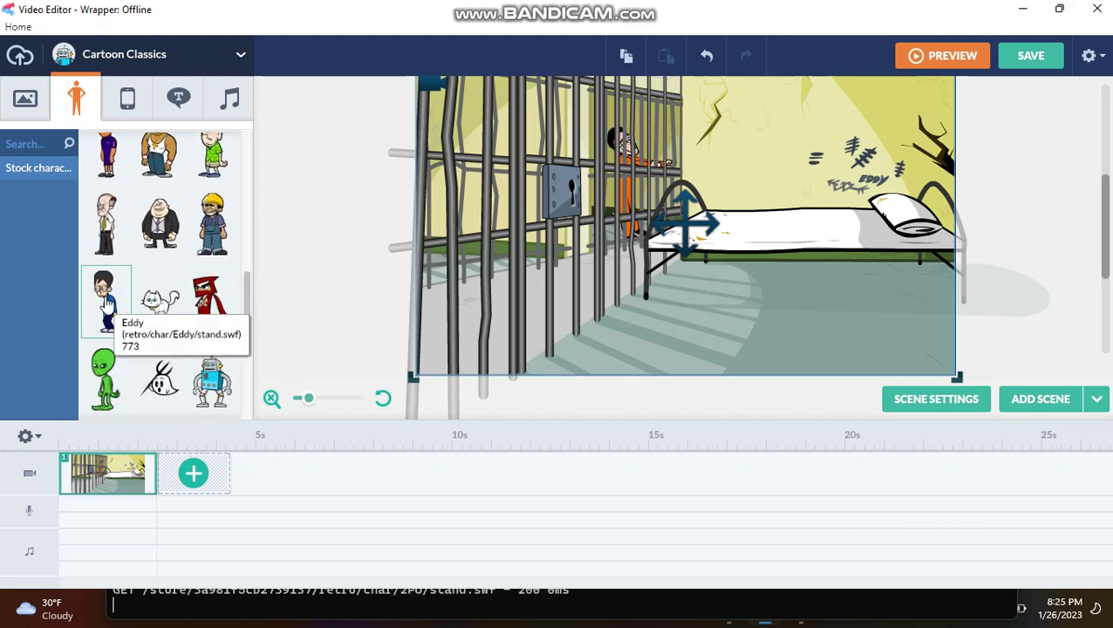
click(106, 302)
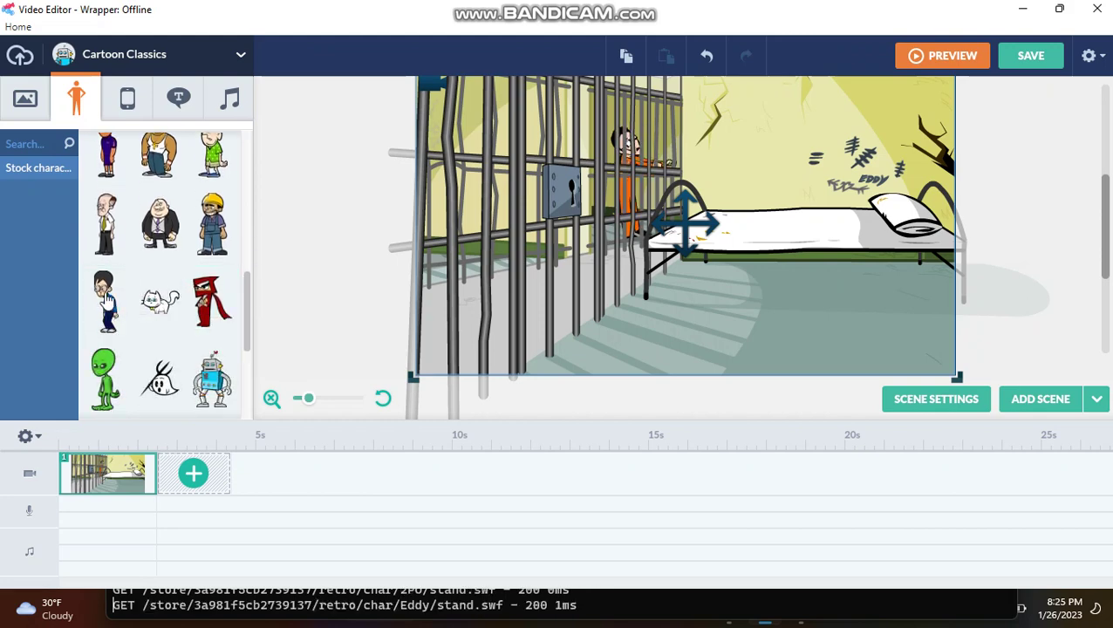
Move Eddy right beside the bed, then delete him
drag(716, 168, 760, 155)
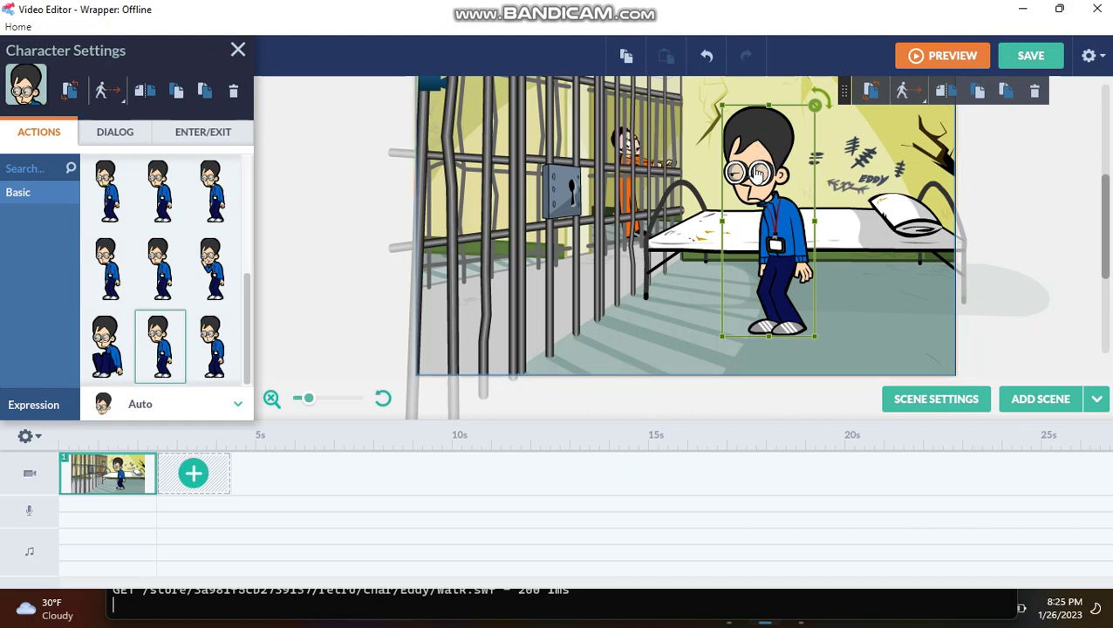
drag(757, 173, 842, 161)
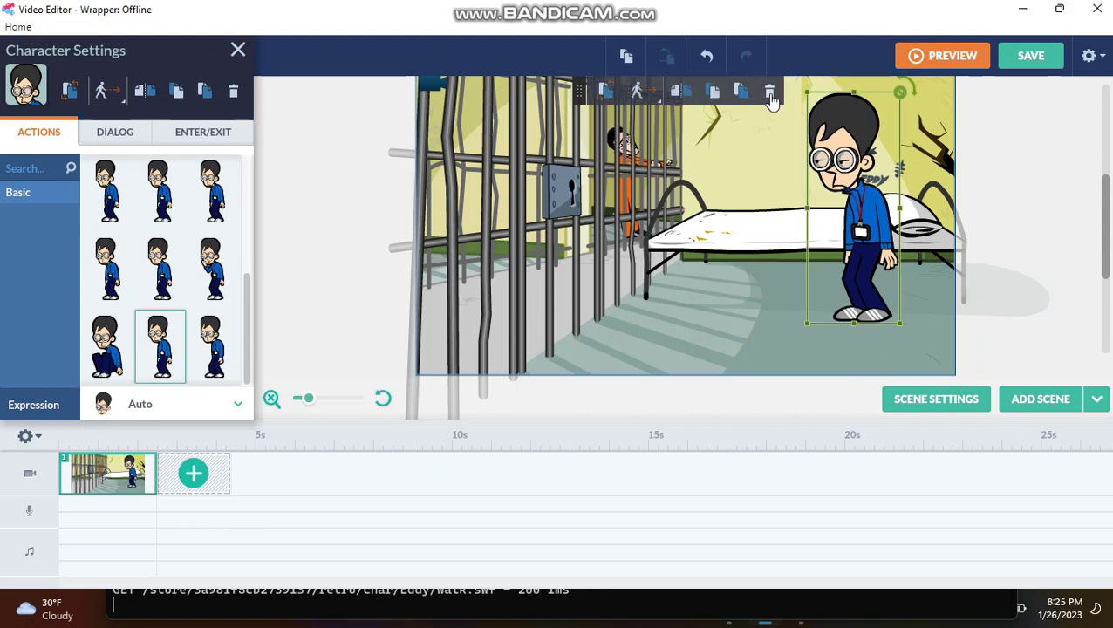
click(770, 90)
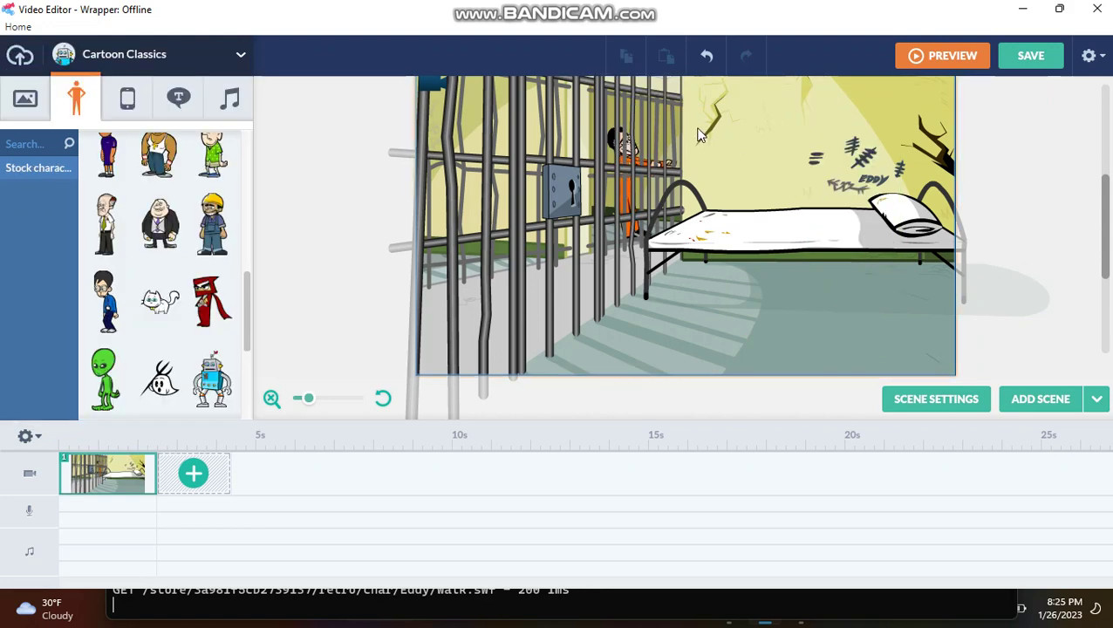
Delete the jail backdrop and the camera's start composition in Scene Settings
click(698, 133)
key(Delete)
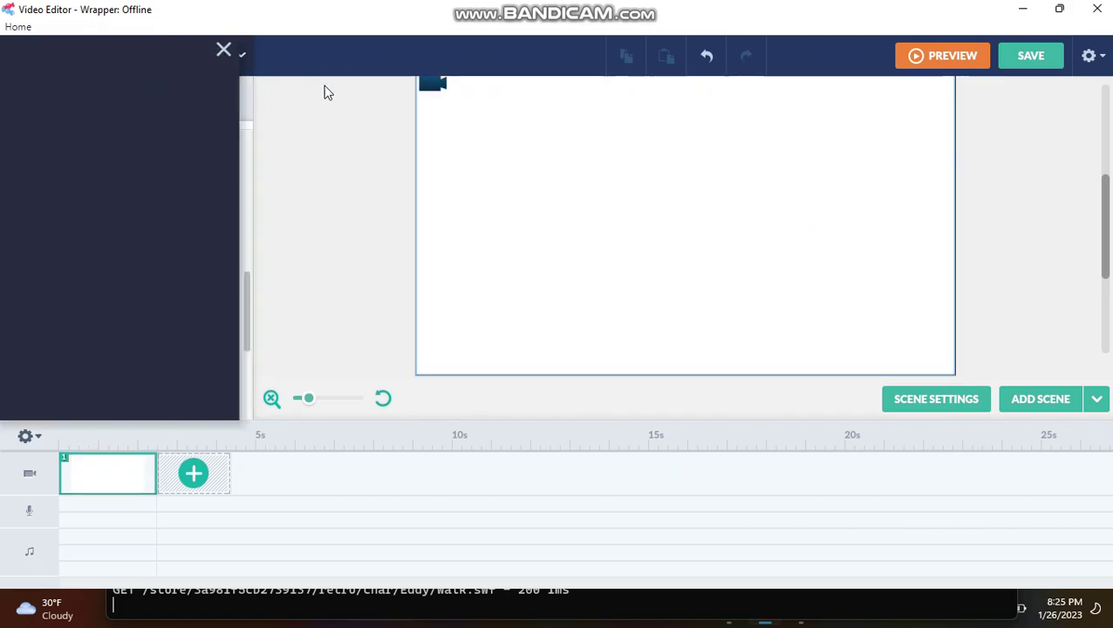
click(434, 85)
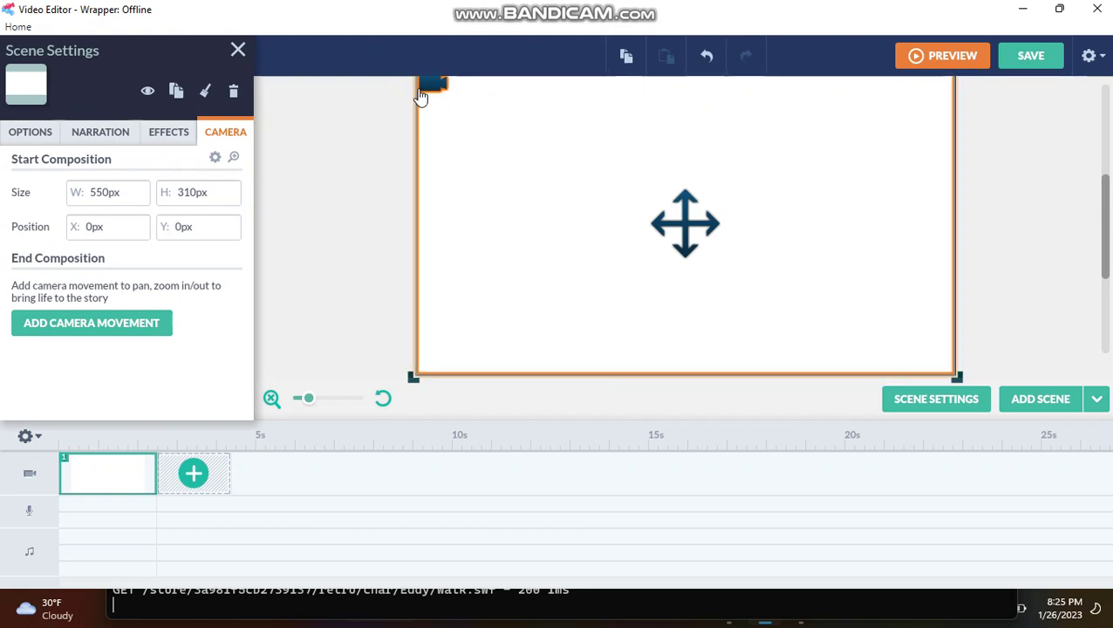
click(214, 157)
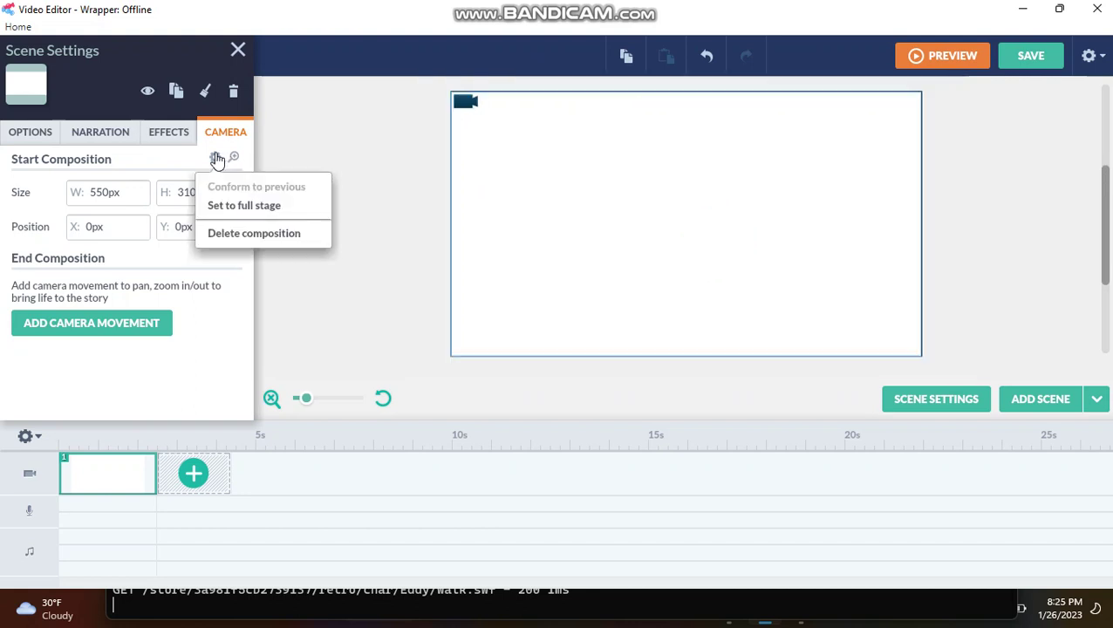
click(303, 236)
click(237, 54)
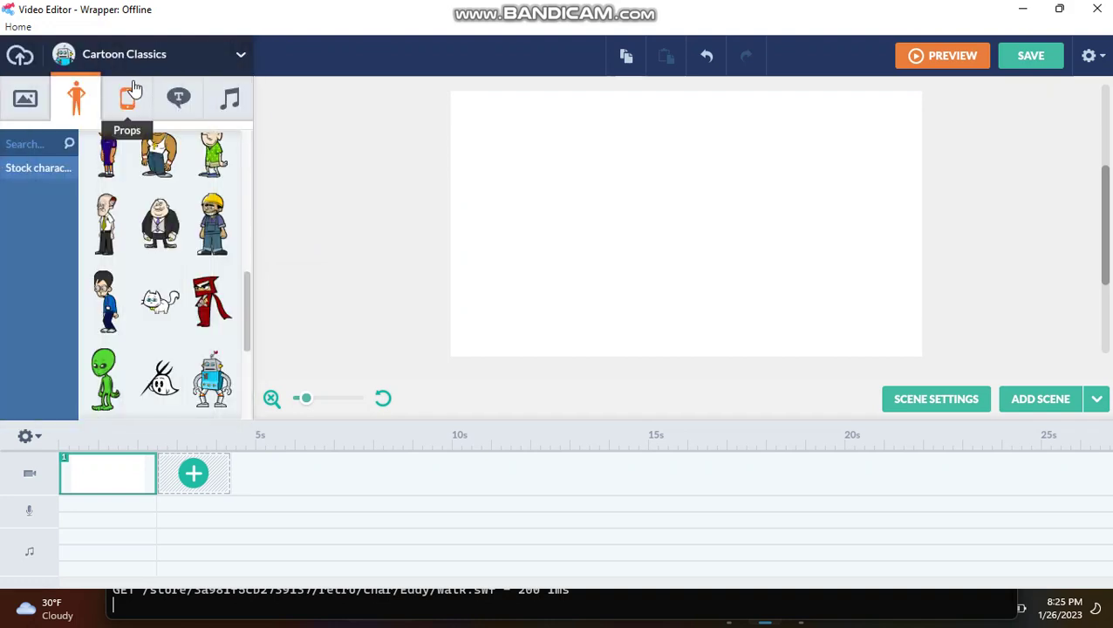
Start a new video with the Comedy World theme
click(19, 29)
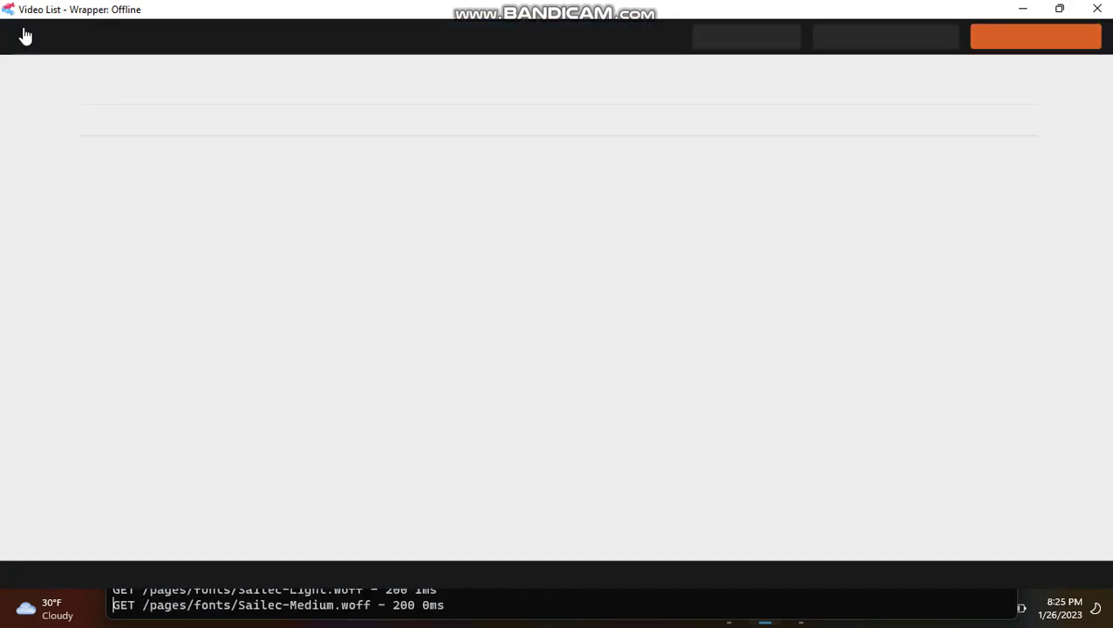
click(1070, 40)
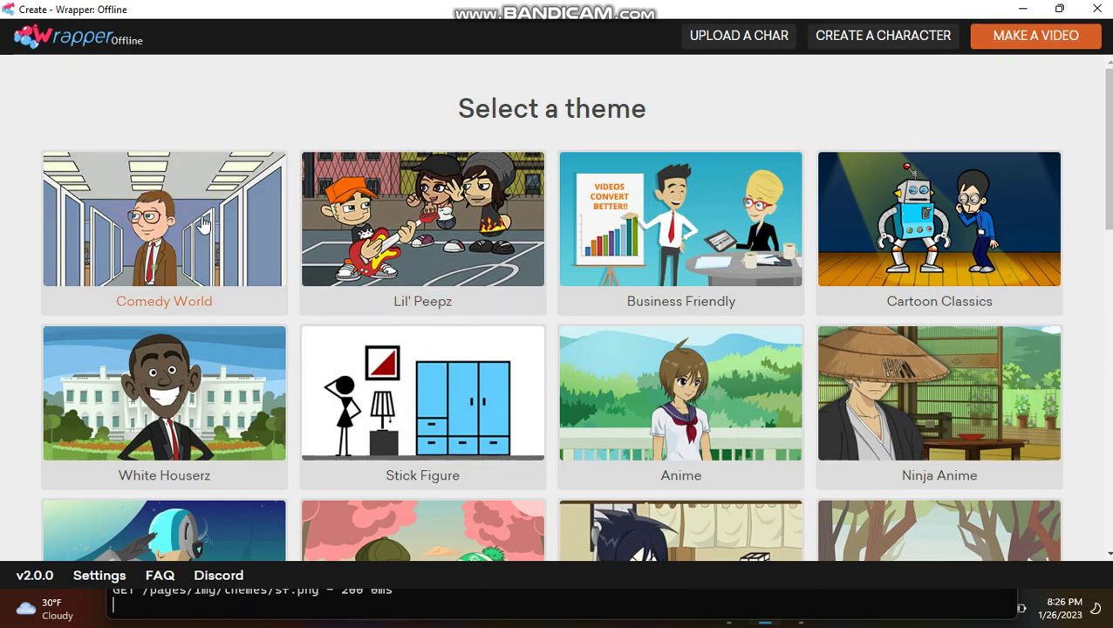
click(202, 225)
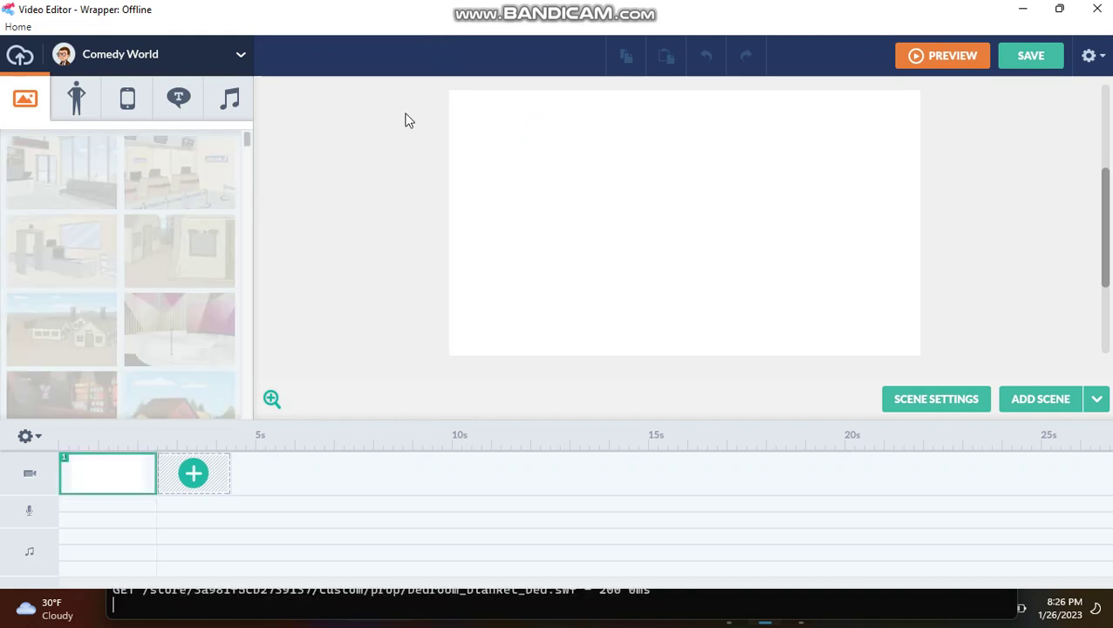
Place the orange-hat character in the bedroom, just off the stage's left edge
click(76, 100)
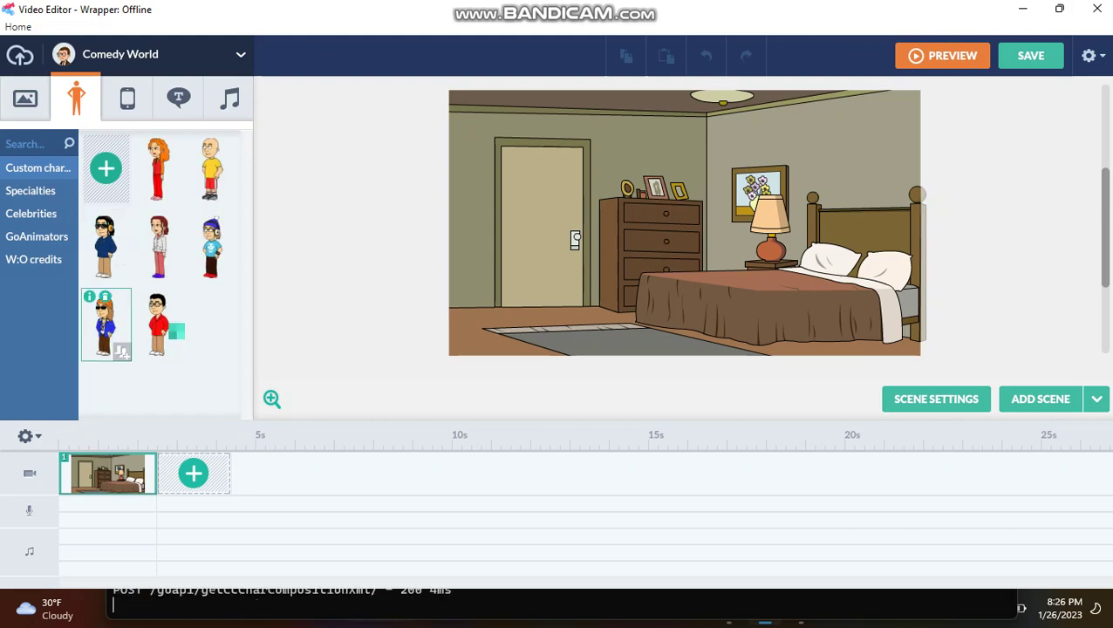
drag(96, 338, 717, 236)
drag(707, 139, 453, 132)
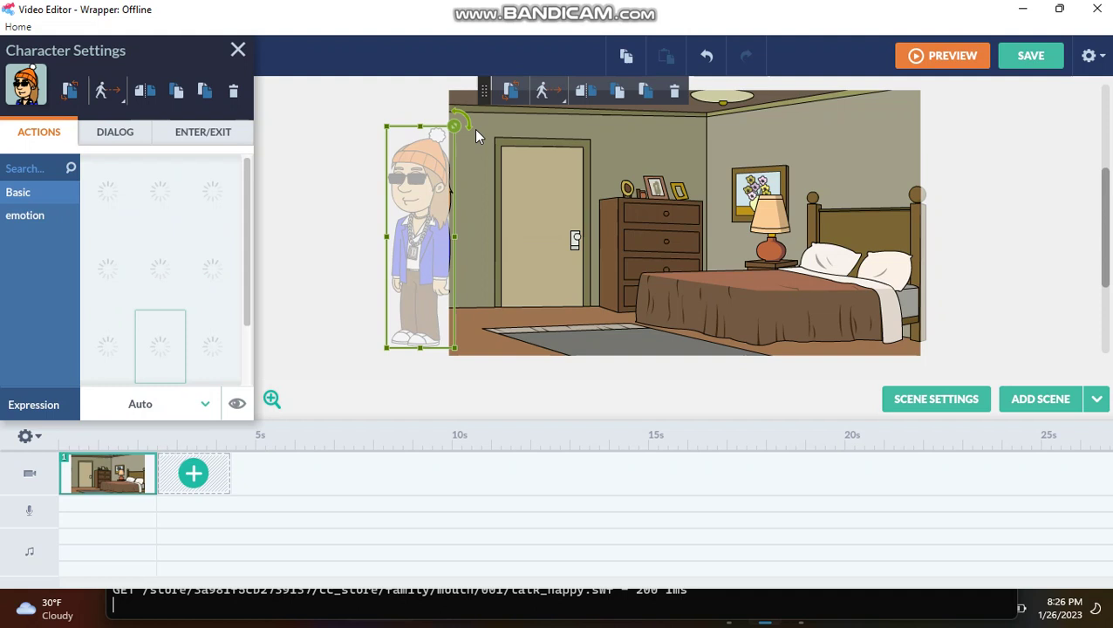
Give the orange-hat character a Walk movement with its path stretching toward the bed
click(541, 93)
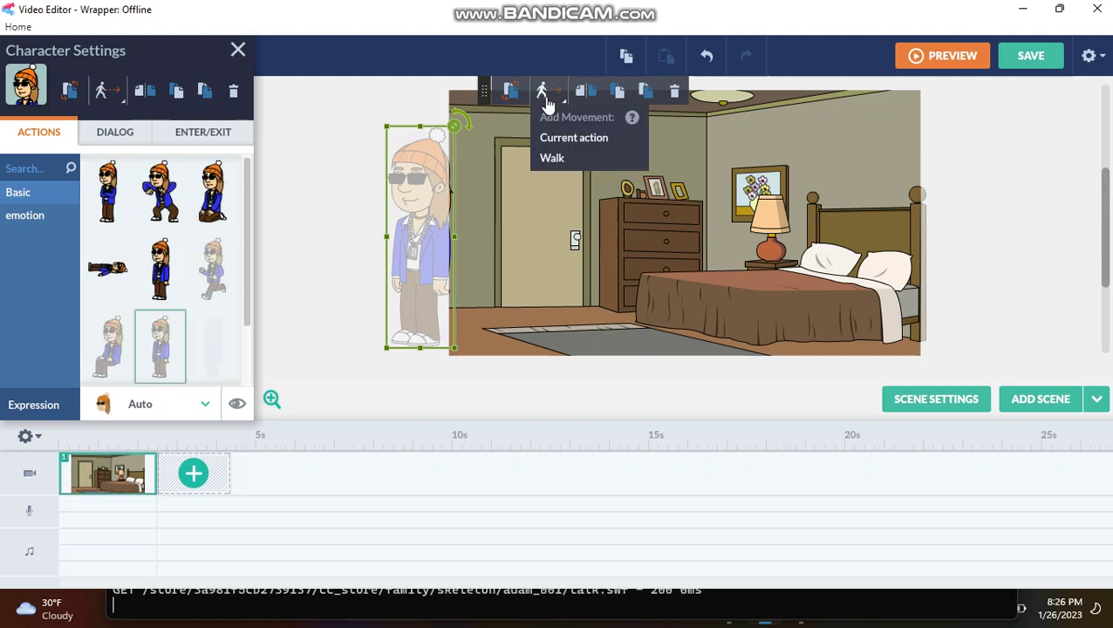
click(550, 157)
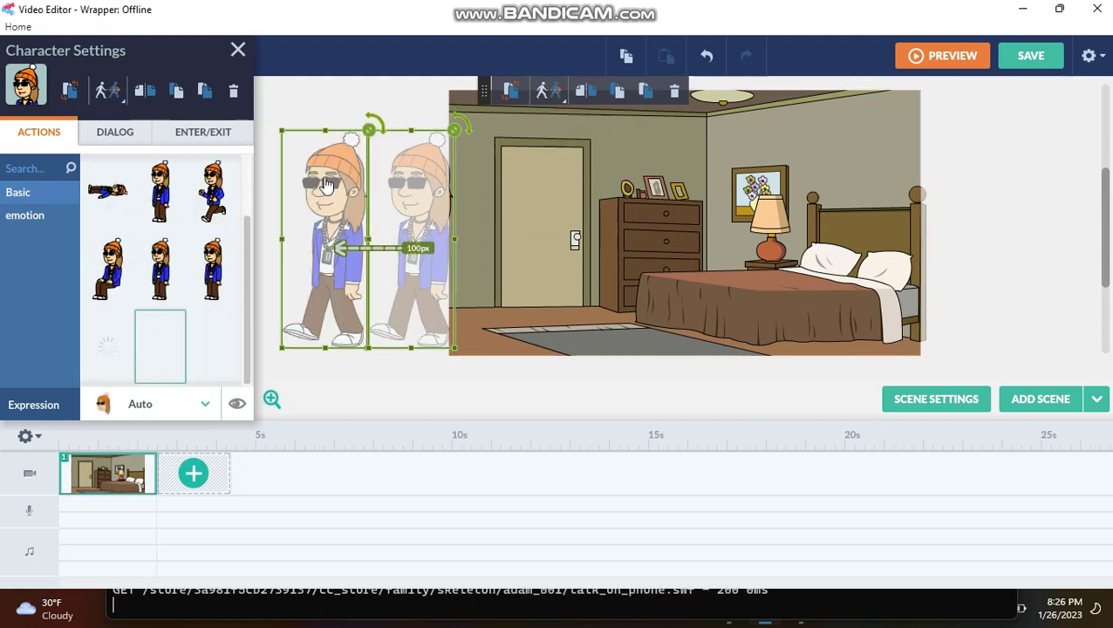
drag(328, 184, 188, 178)
drag(755, 213, 434, 179)
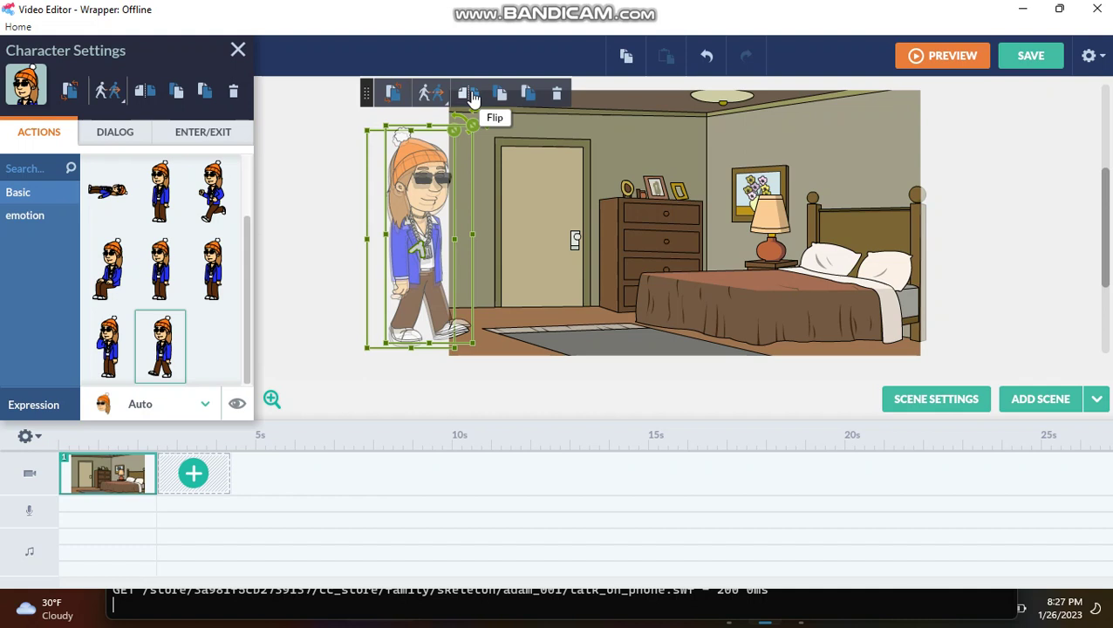
Flip the character and adjust the walk path's start and end points
click(471, 98)
drag(425, 192, 337, 186)
drag(412, 187, 654, 194)
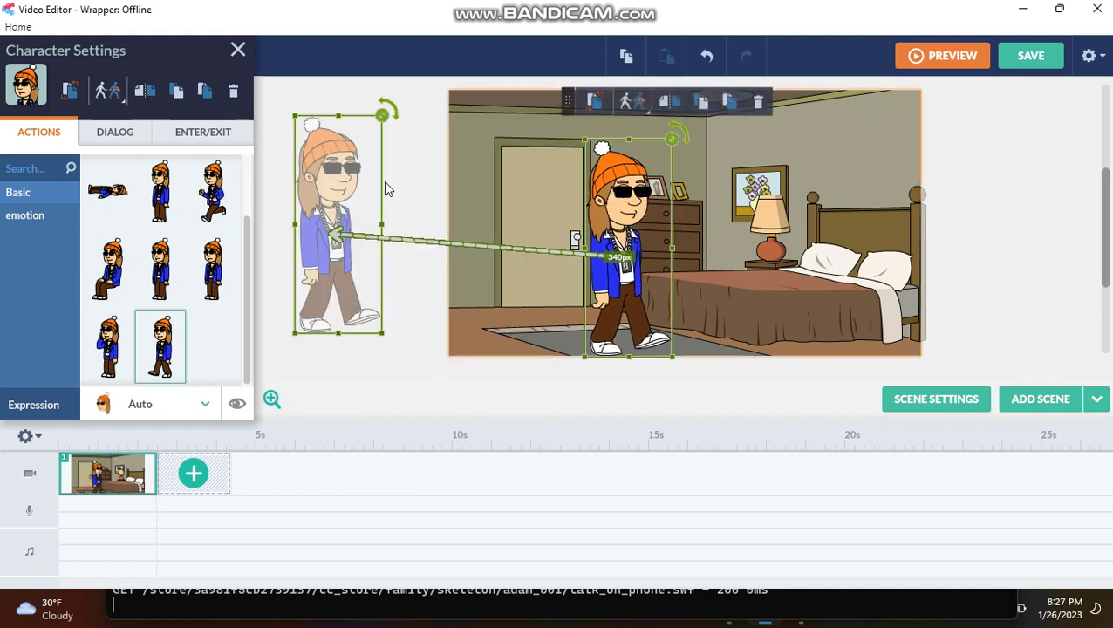
drag(334, 177, 621, 177)
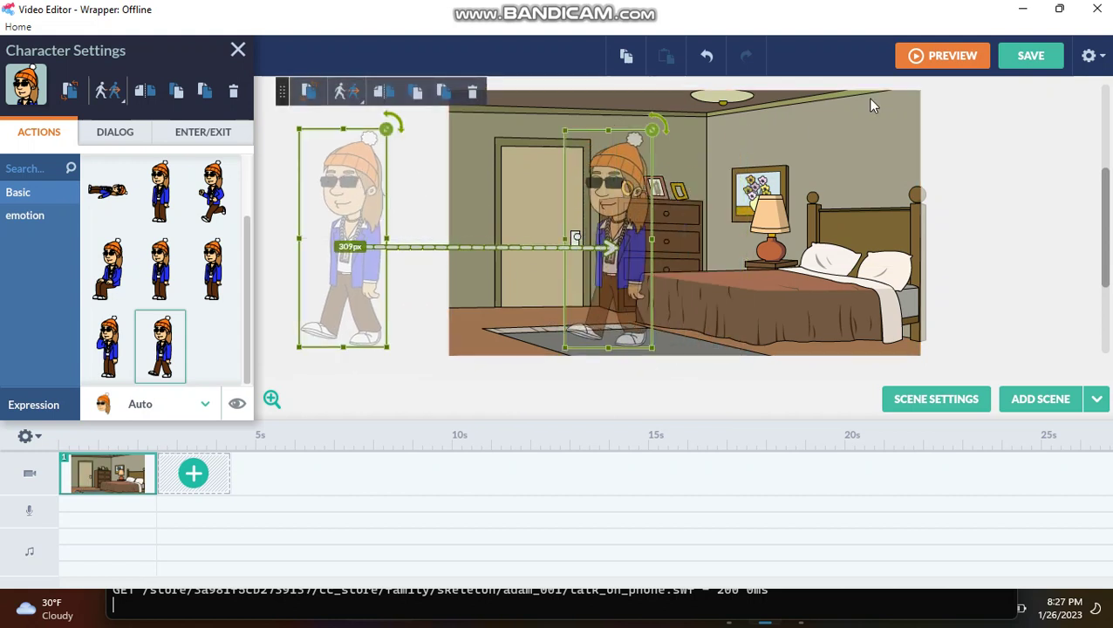
click(911, 65)
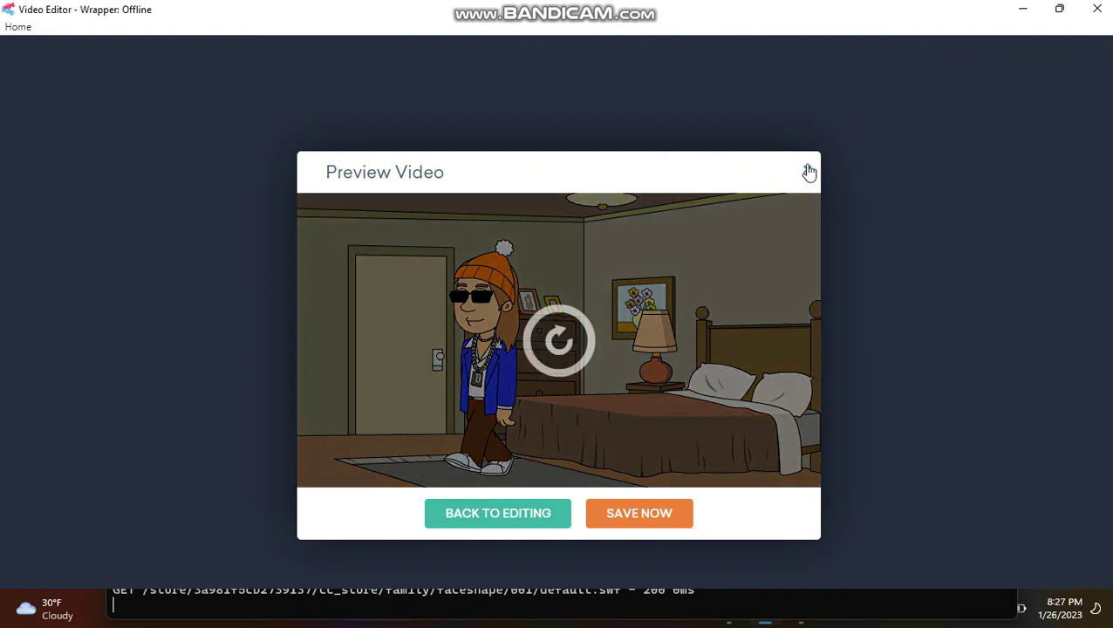
click(809, 166)
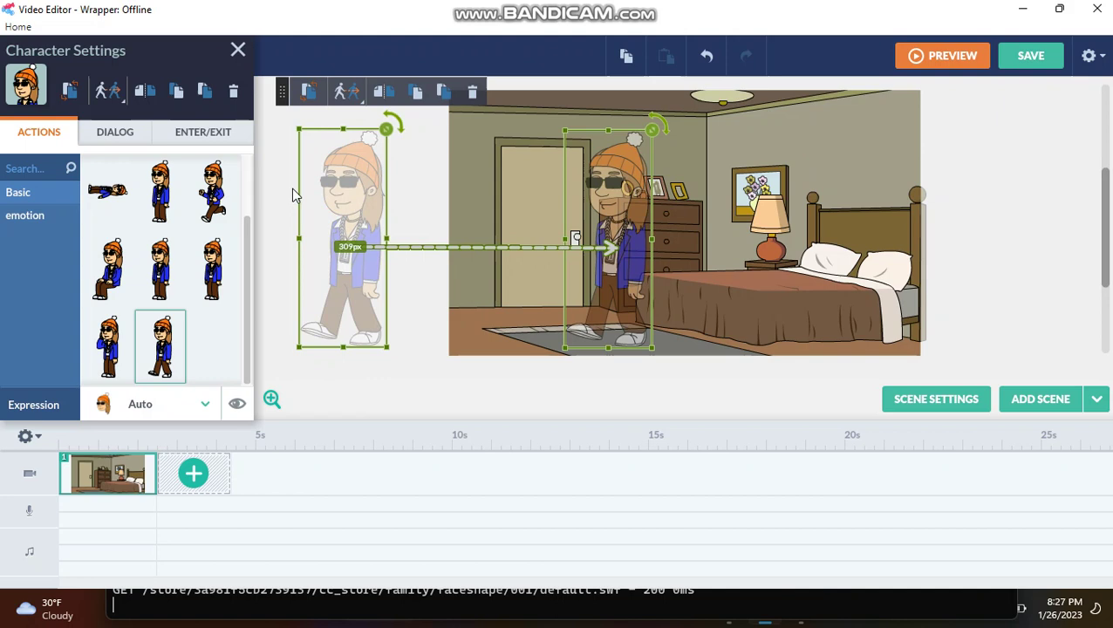
Delete the walking character and scroll the Backgrounds library toward the donut shop
click(473, 92)
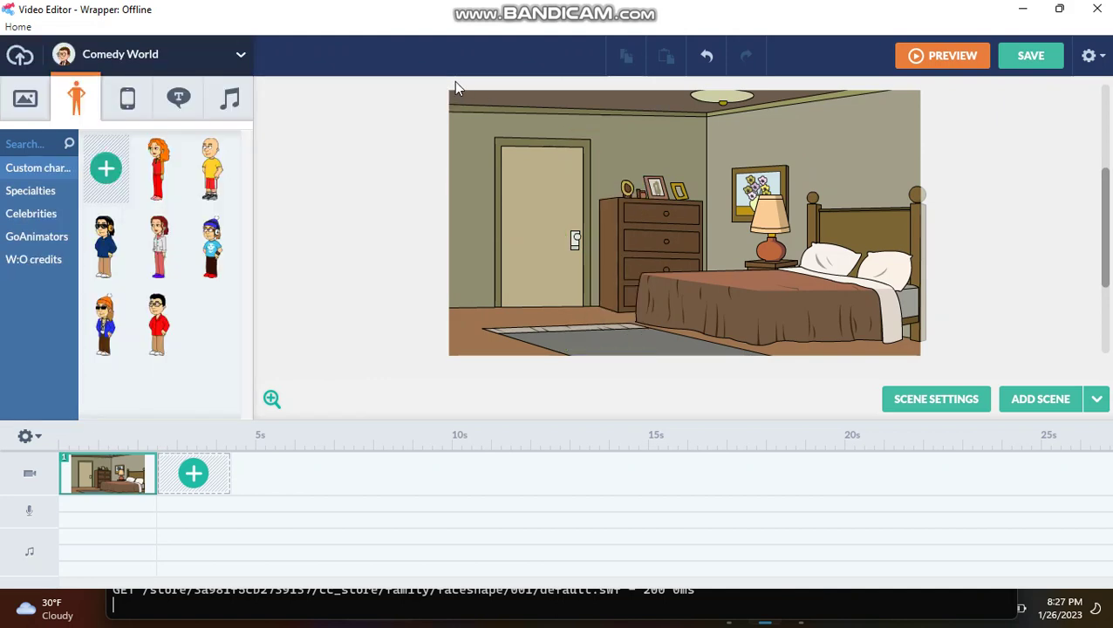
click(24, 98)
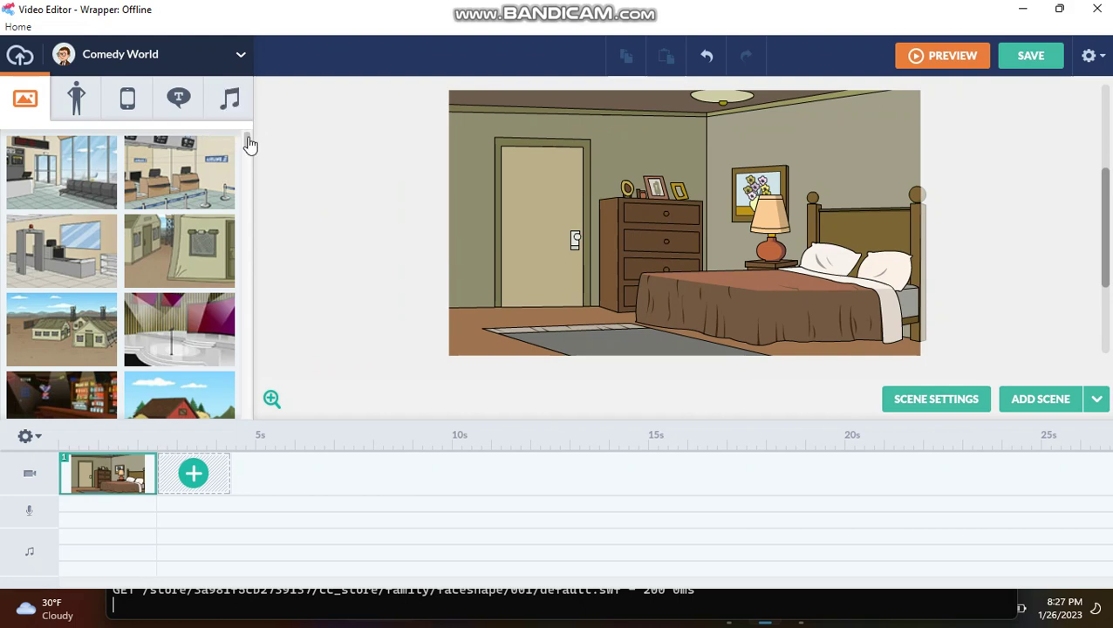
drag(248, 144, 249, 155)
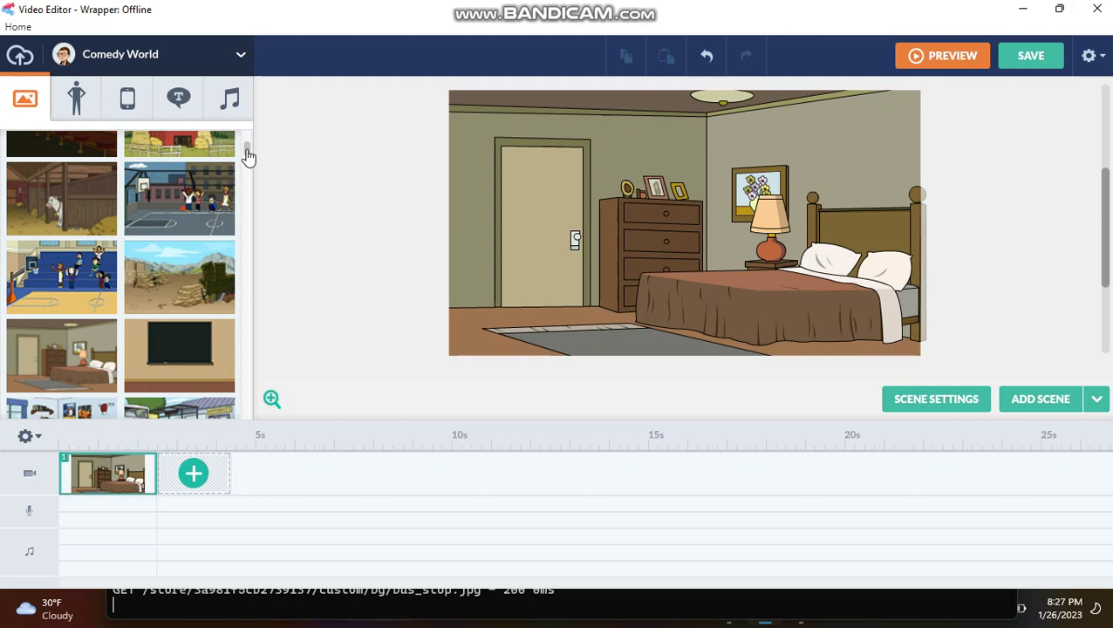
drag(249, 155, 245, 183)
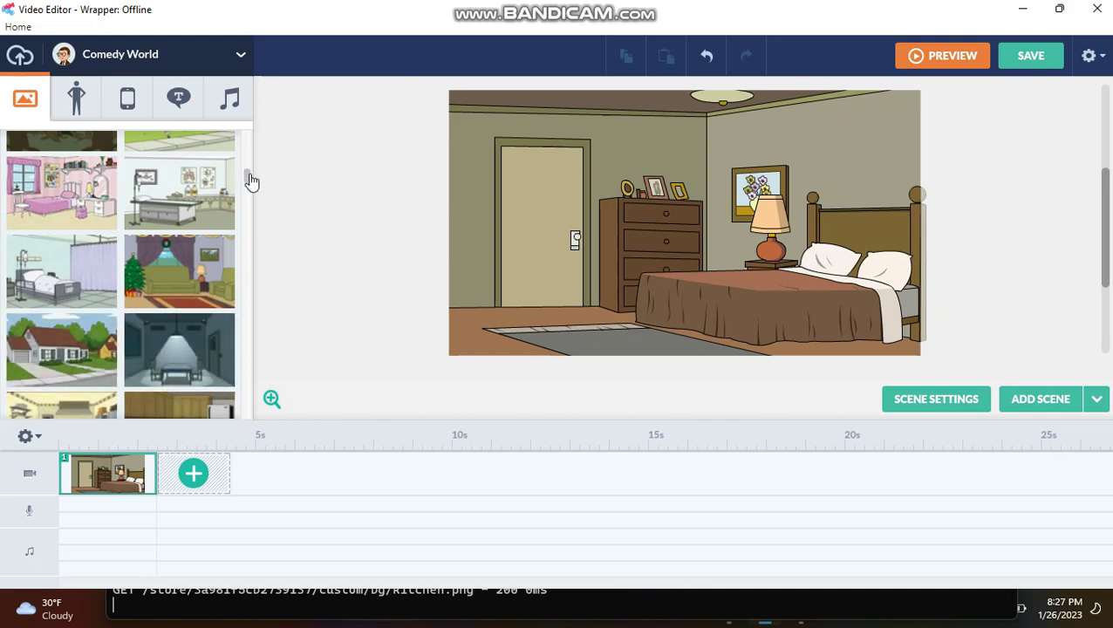
drag(245, 183, 242, 311)
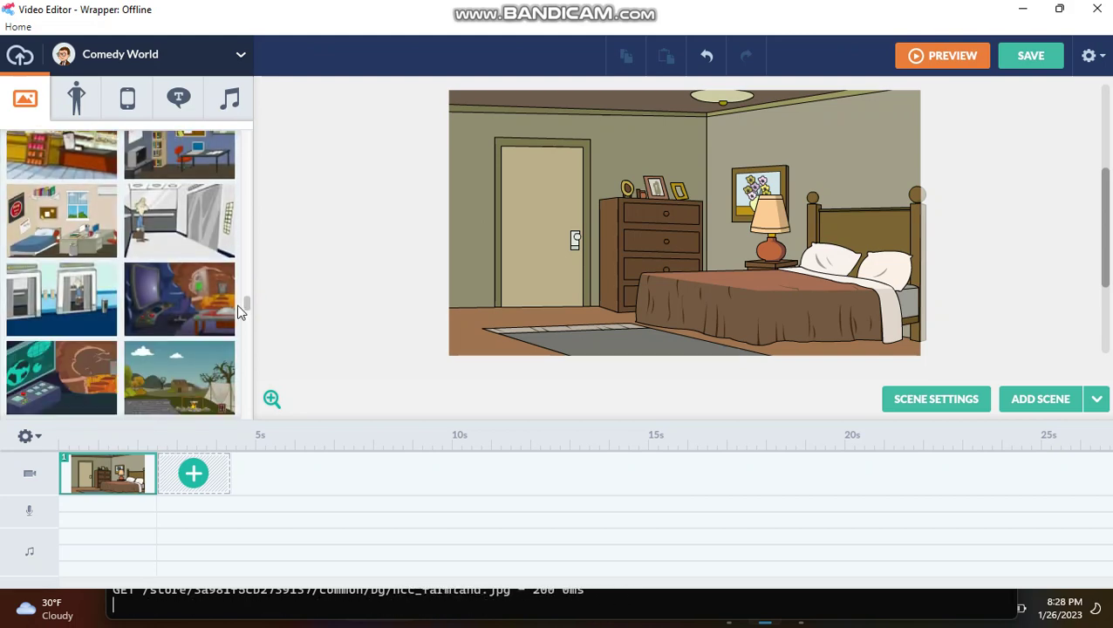
Set the donut shop as backdrop and zoom to 200% to inspect the counter and menu
click(94, 170)
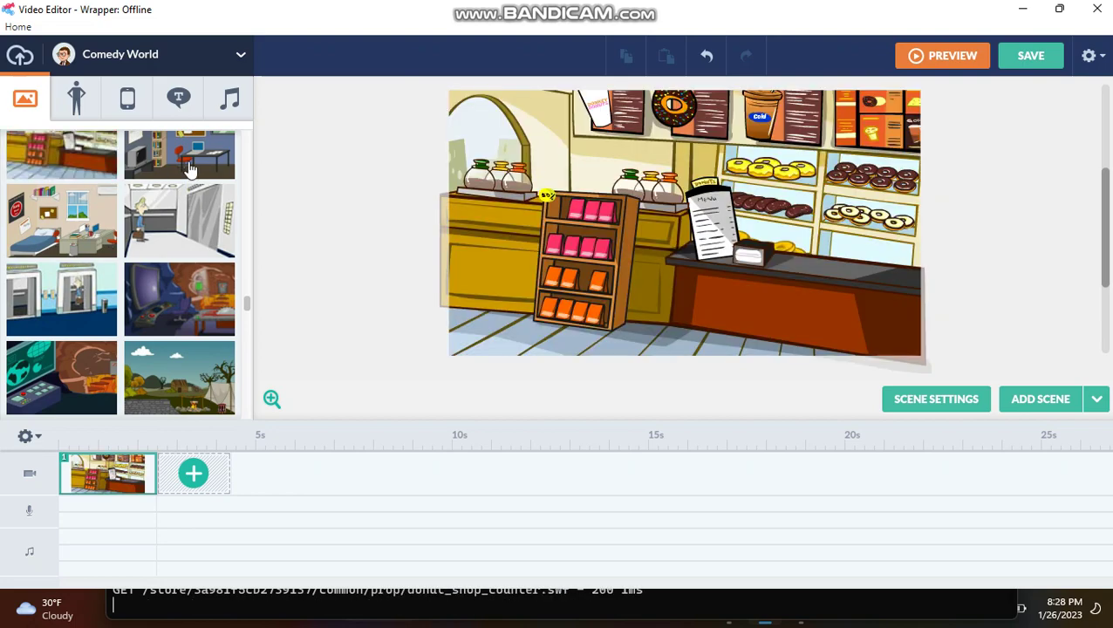
click(271, 399)
drag(312, 403, 343, 399)
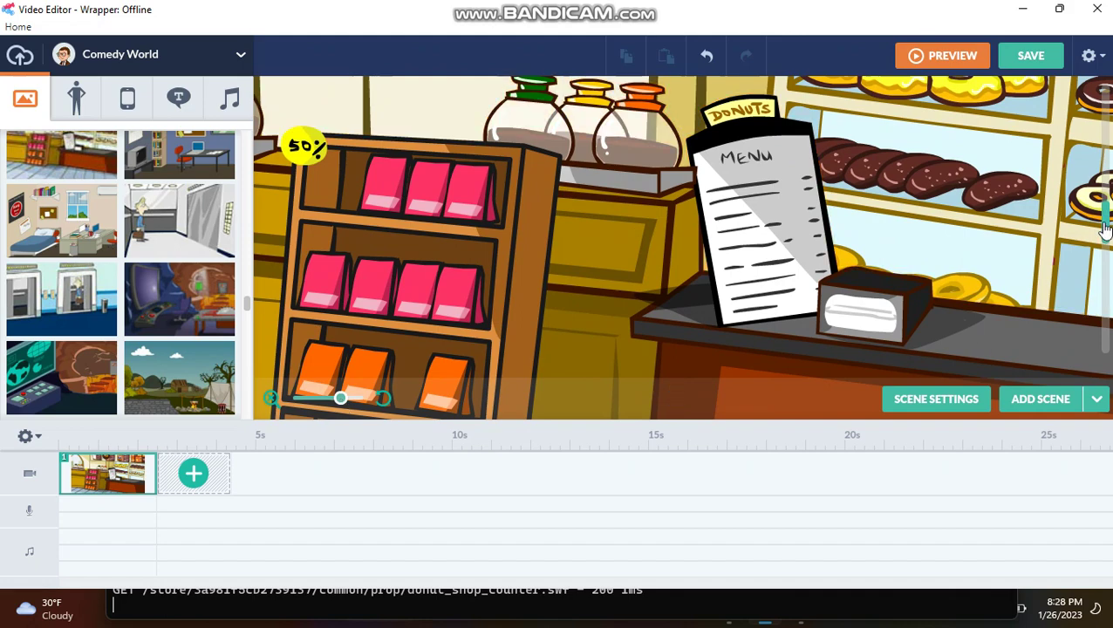
drag(1104, 229, 1094, 201)
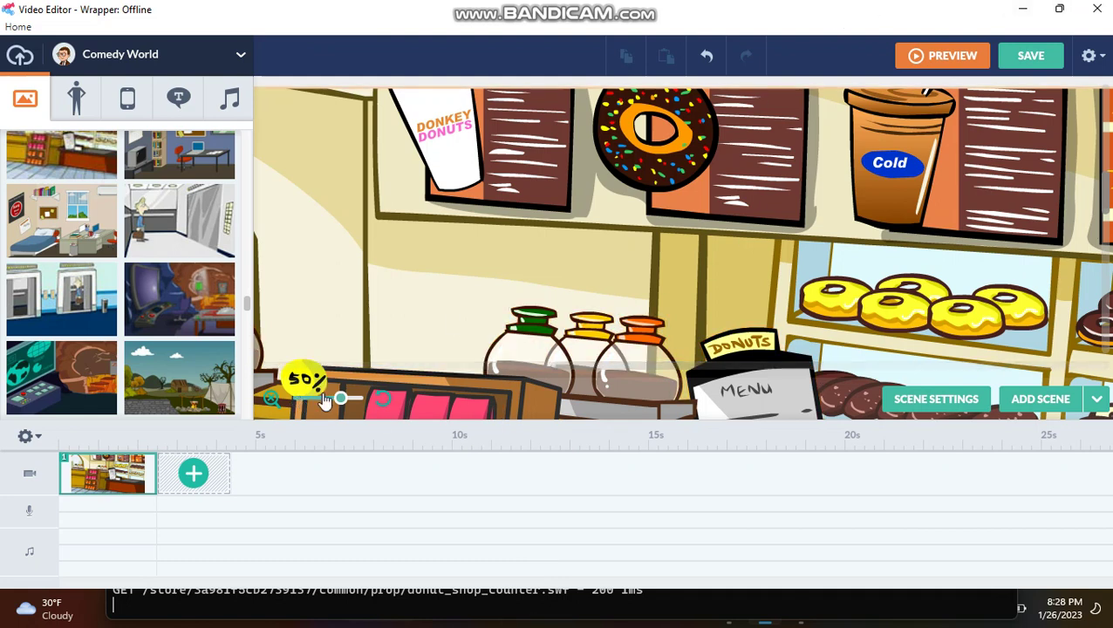
drag(341, 398, 309, 395)
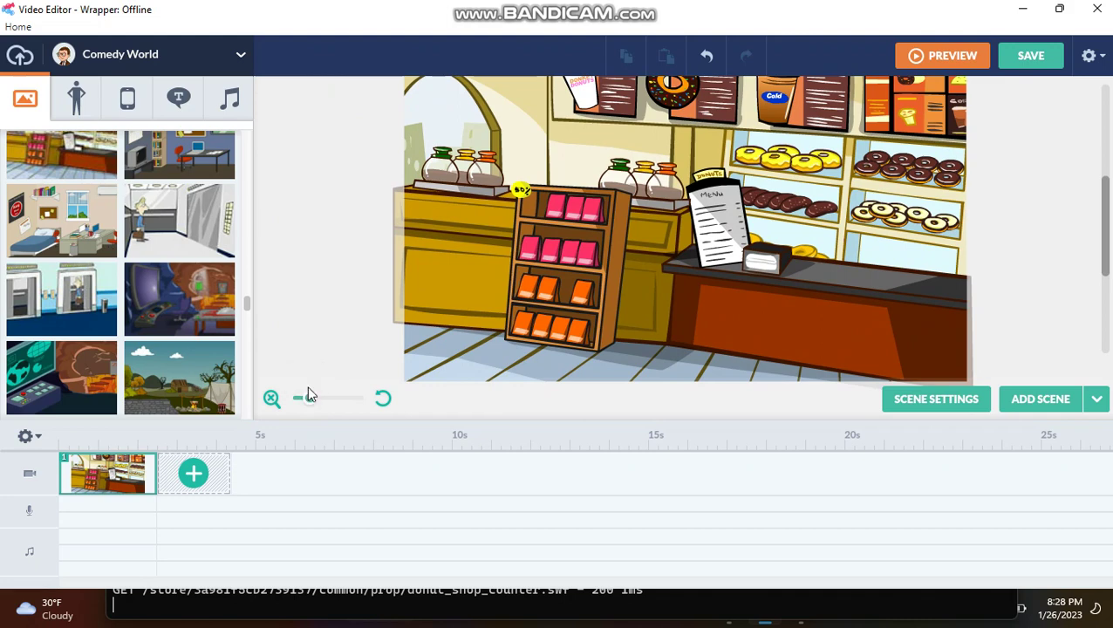
click(573, 92)
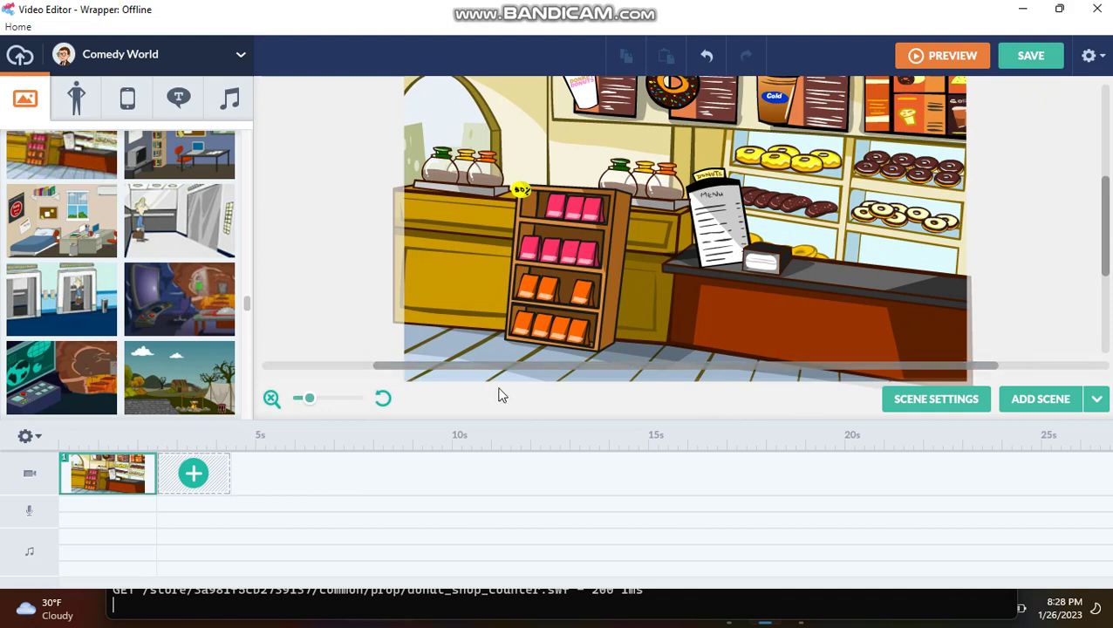
drag(310, 399, 306, 405)
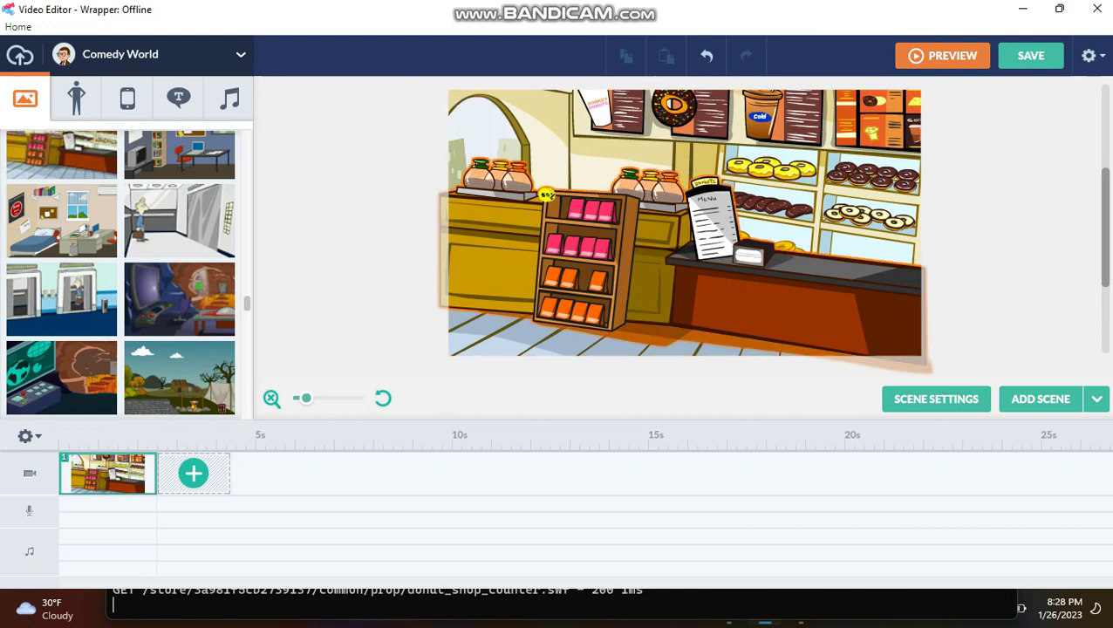
Return to the editor and clear the donut shop backdrop via Scene Settings
mouse_move(731, 602)
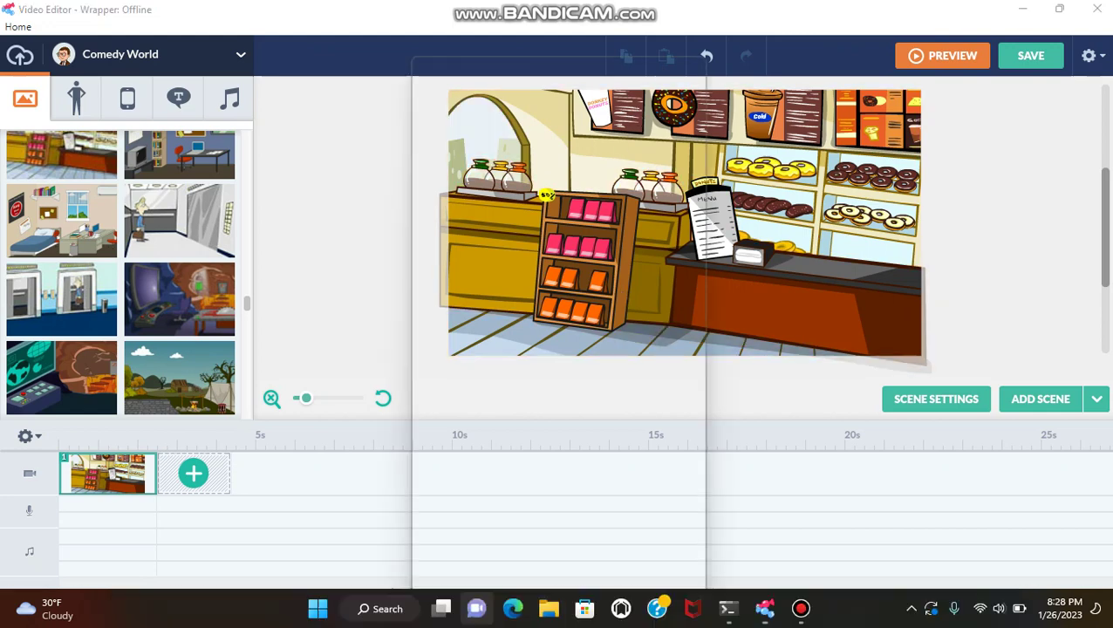
click(802, 614)
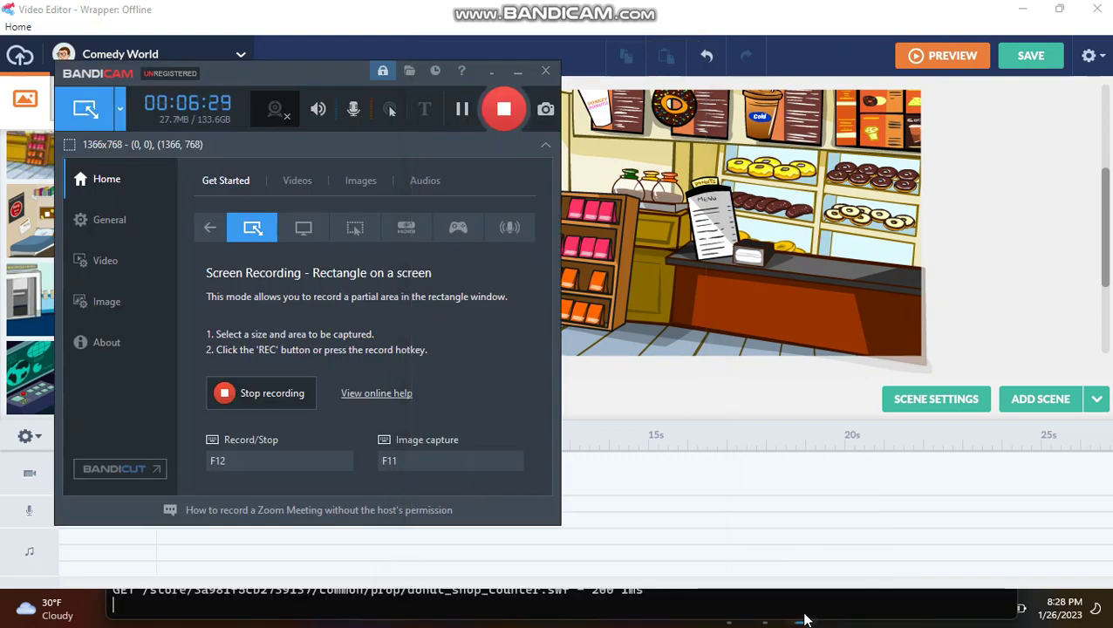
click(809, 432)
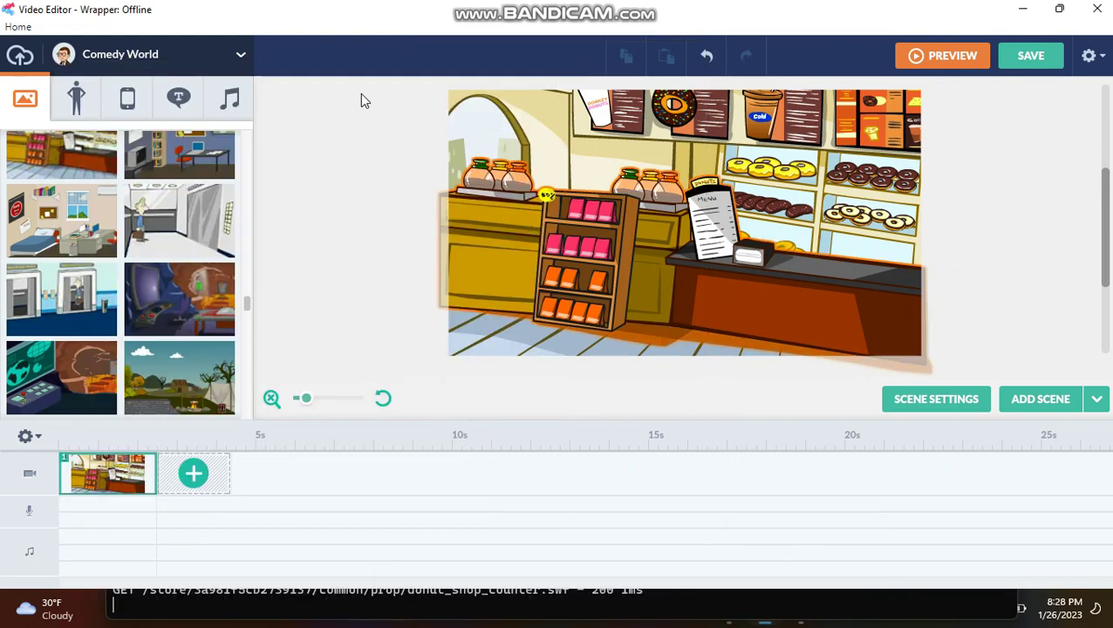
click(500, 198)
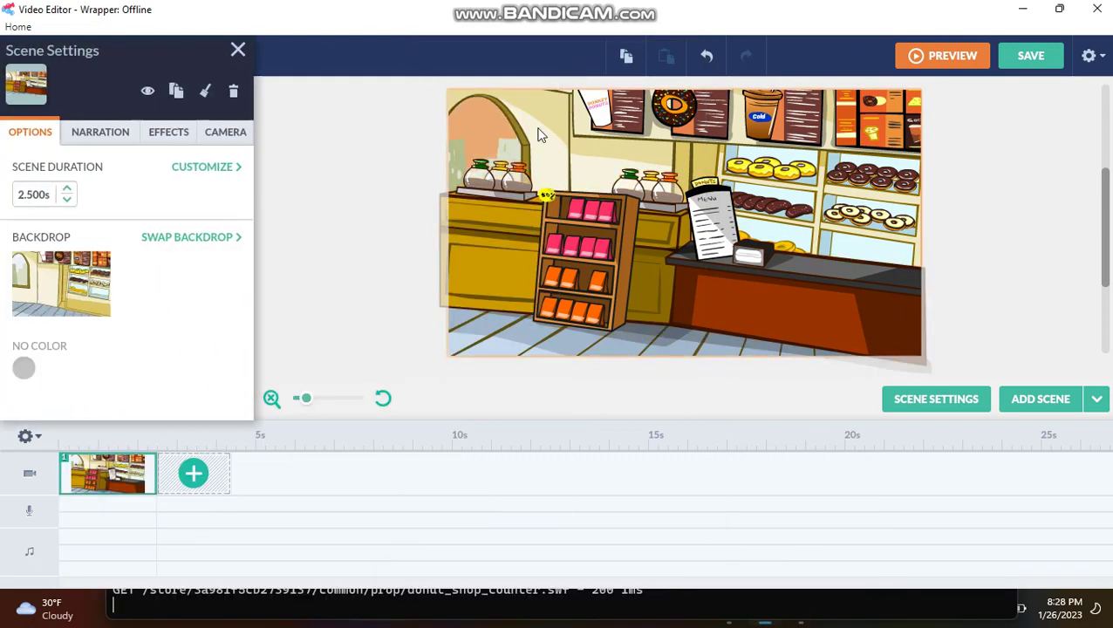
click(238, 51)
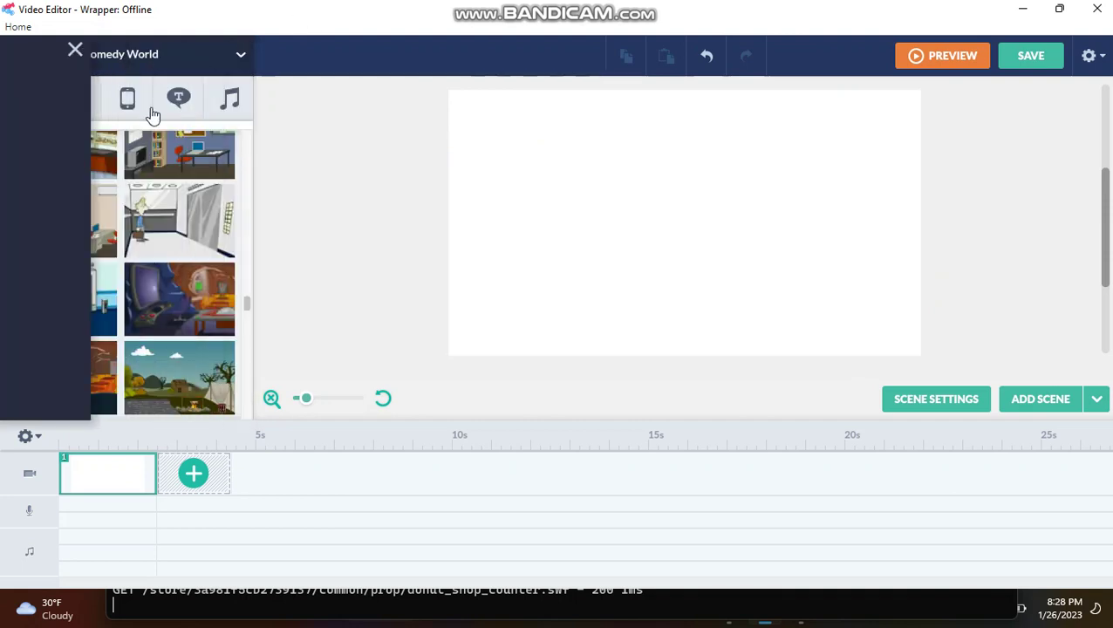
Browse the Characters and Backgrounds libraries
click(77, 97)
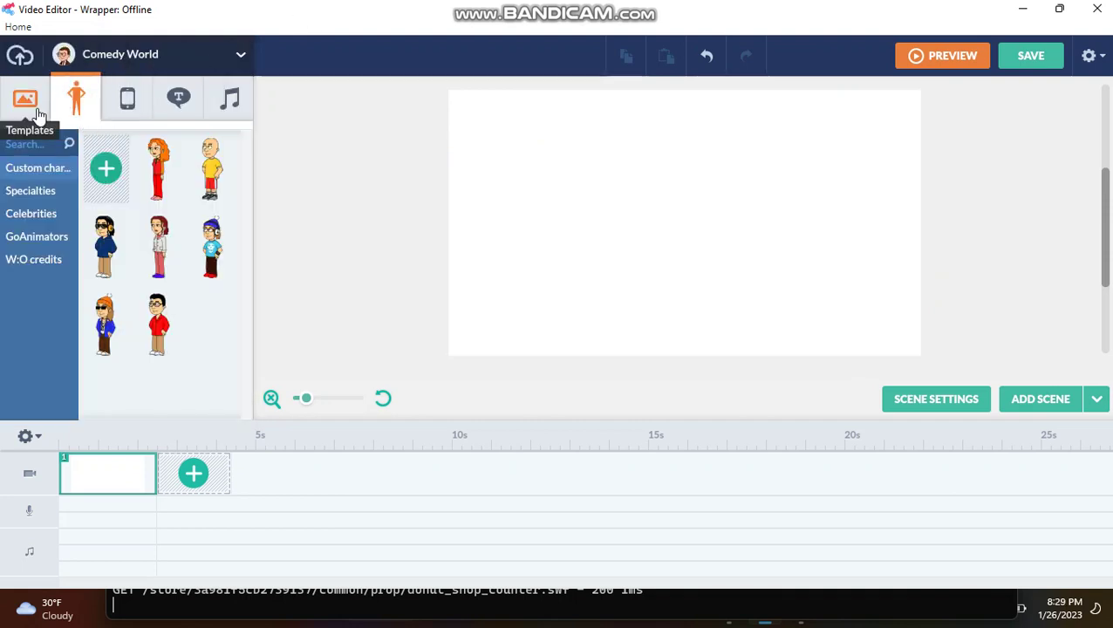
click(35, 108)
scroll(206, 305, down, 1)
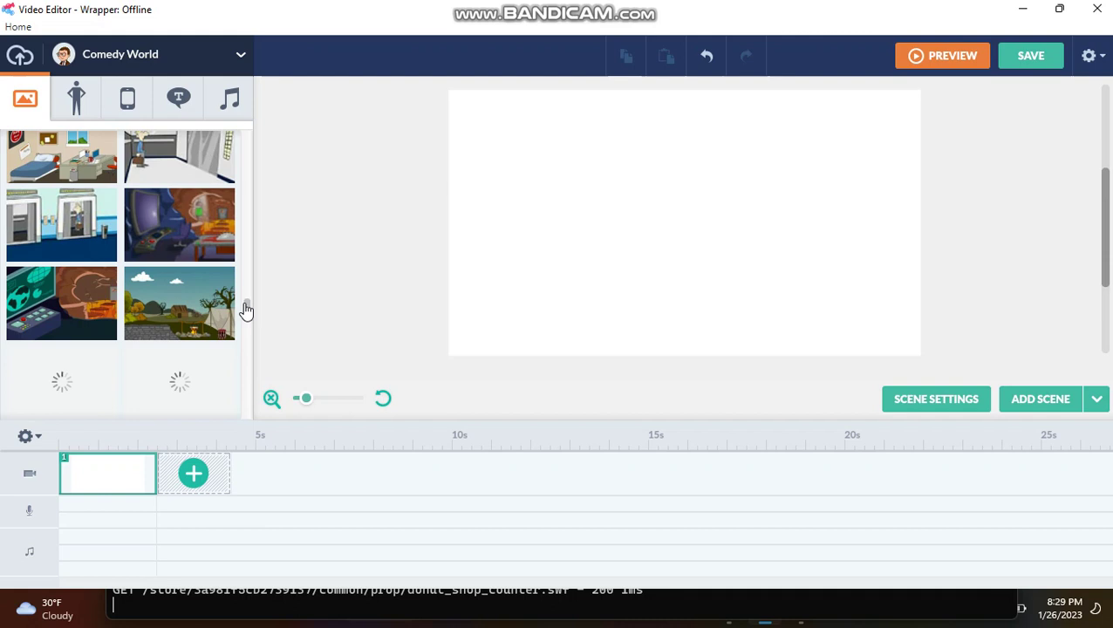
scroll(246, 309, down, 5)
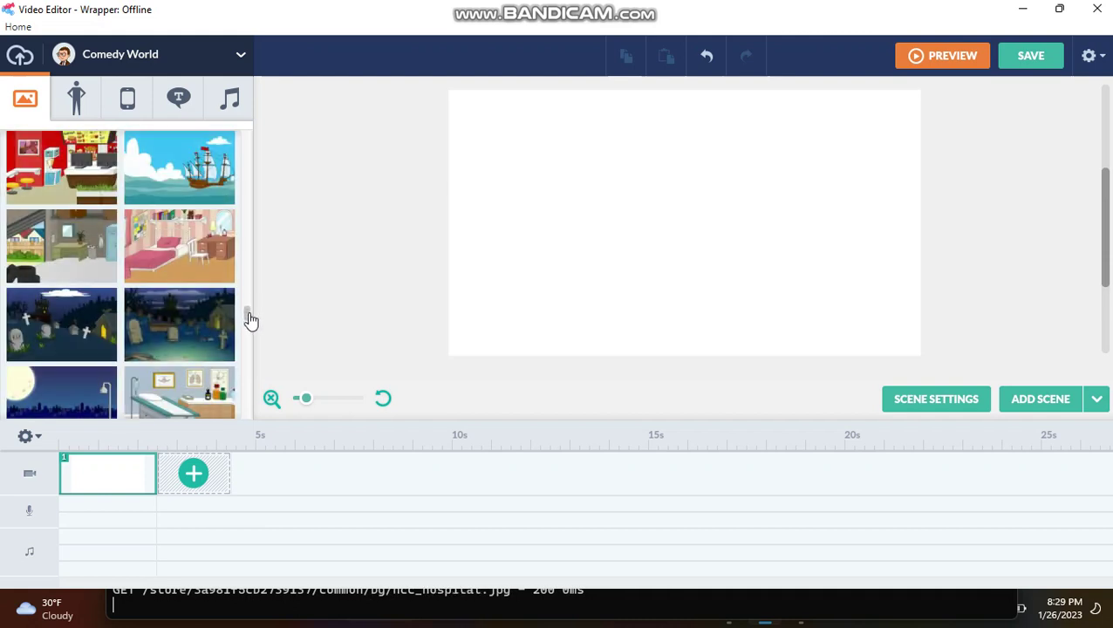
scroll(250, 321, up, 1)
Search the props library for 'plant'
click(78, 94)
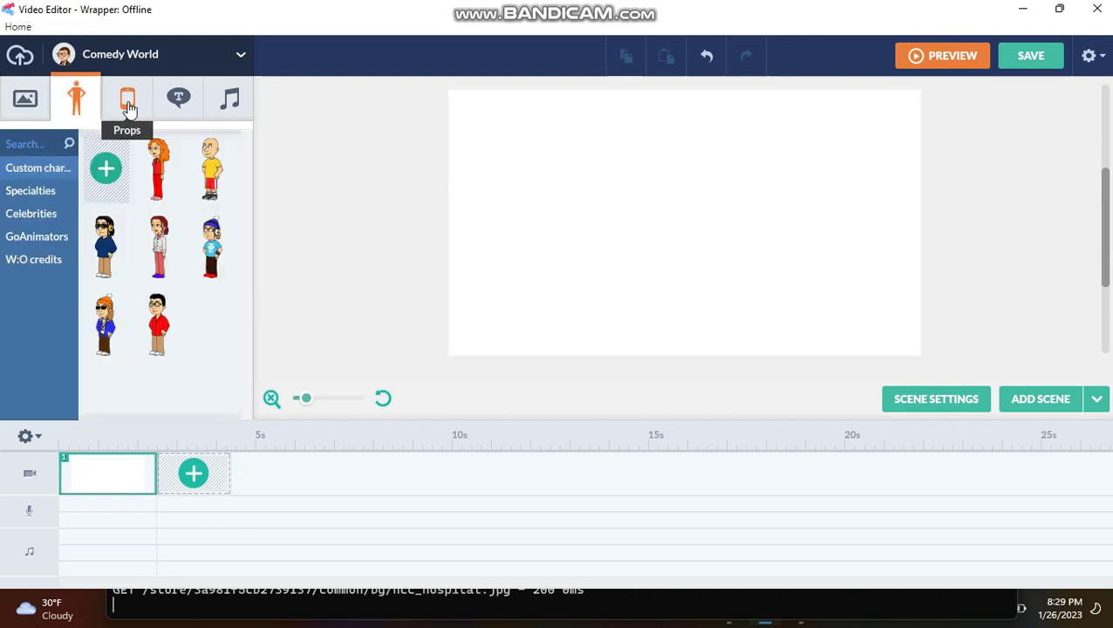
click(127, 106)
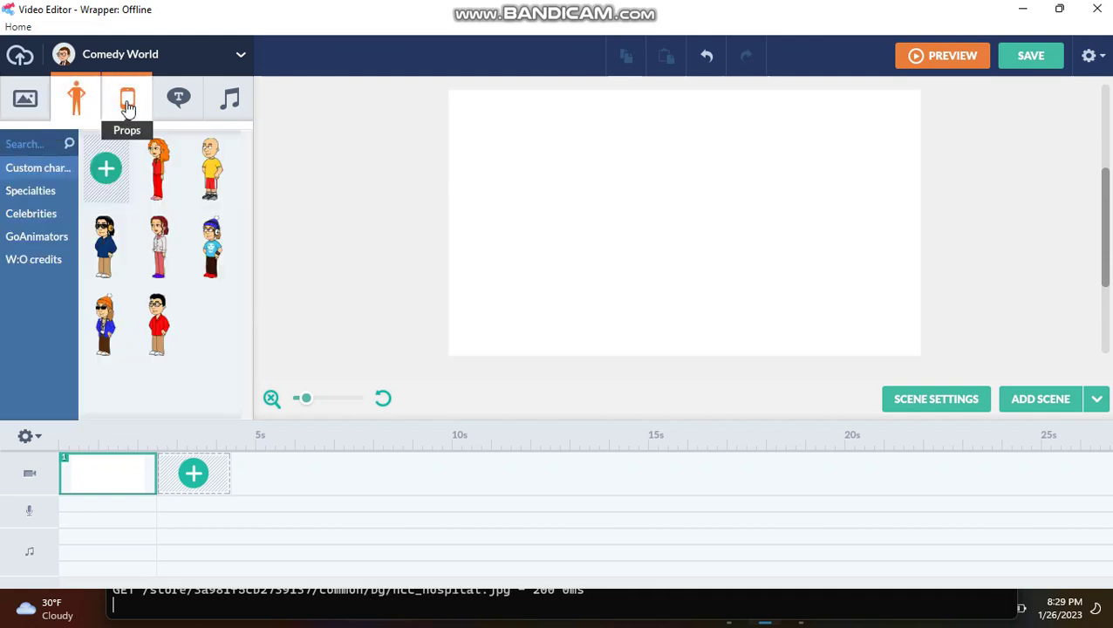
click(39, 146)
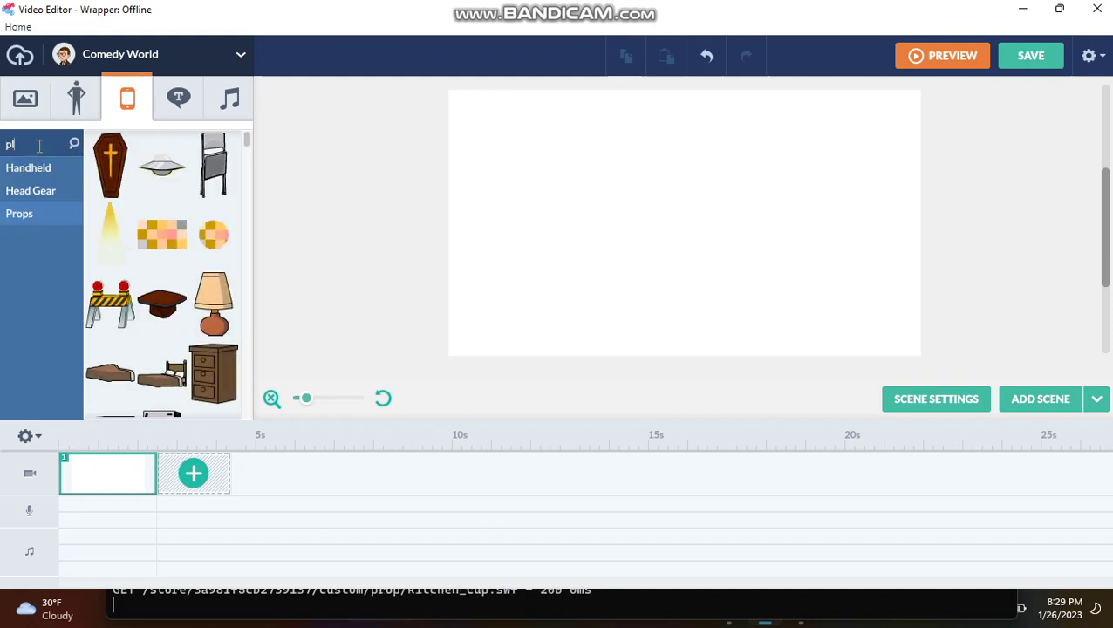
text(plant)
key(Return)
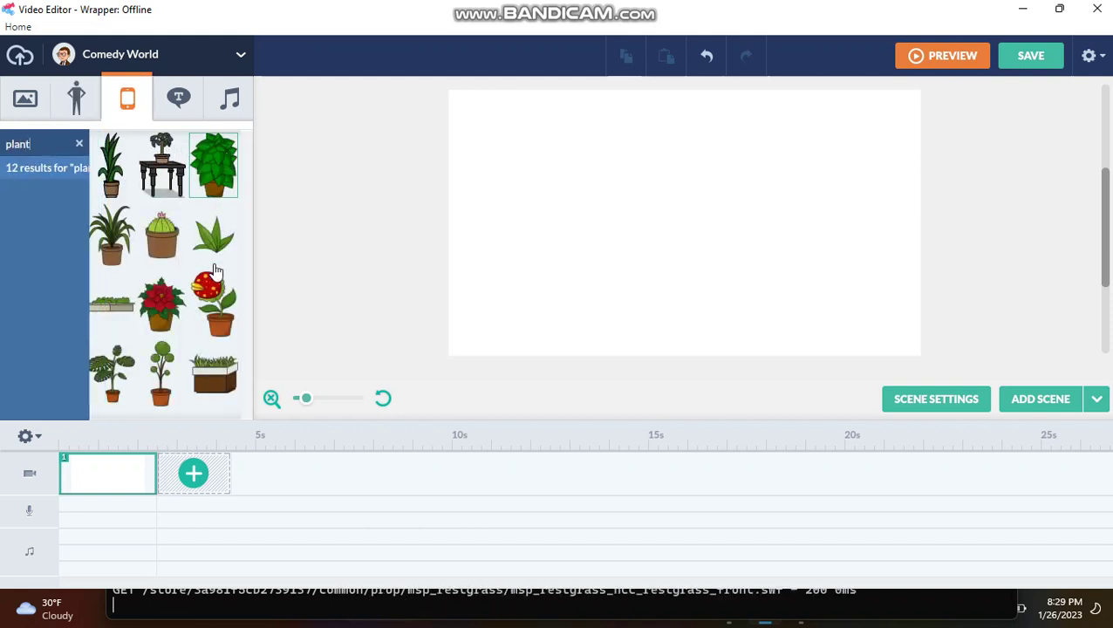
Add the Carnivorous plant and cycle its state through Bite, Showing teeth, then Paper plane
click(215, 294)
click(676, 240)
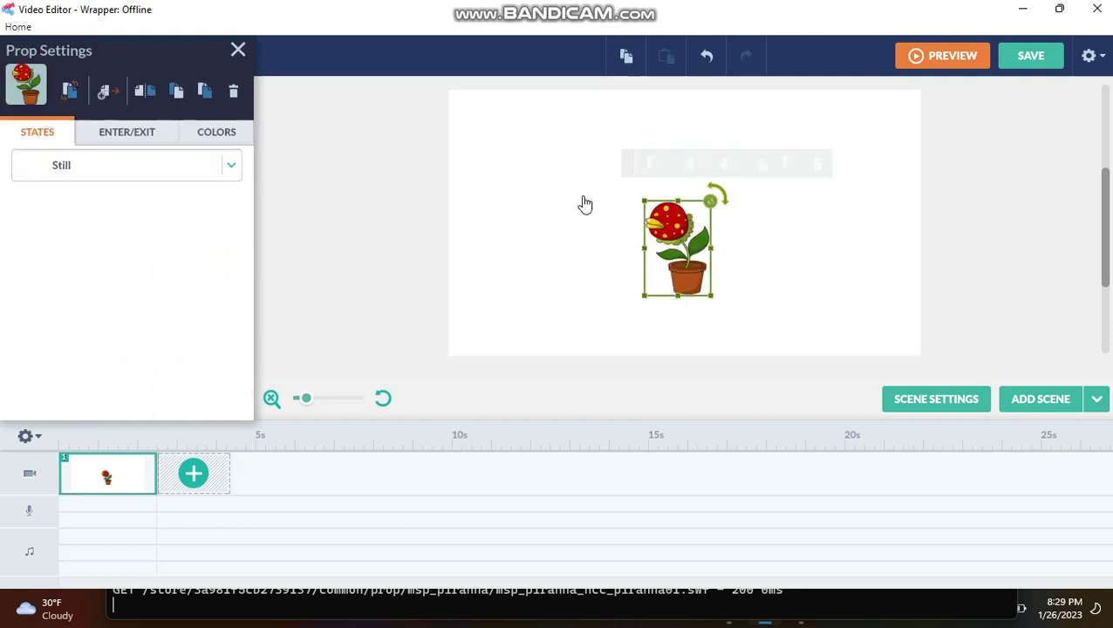
click(141, 173)
click(128, 219)
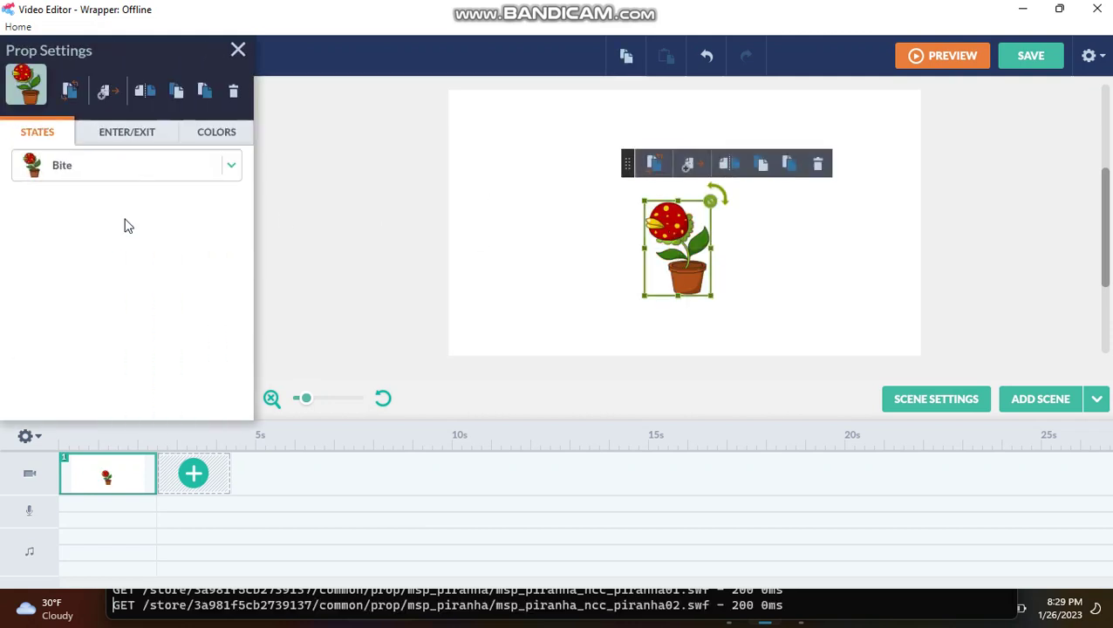
click(117, 173)
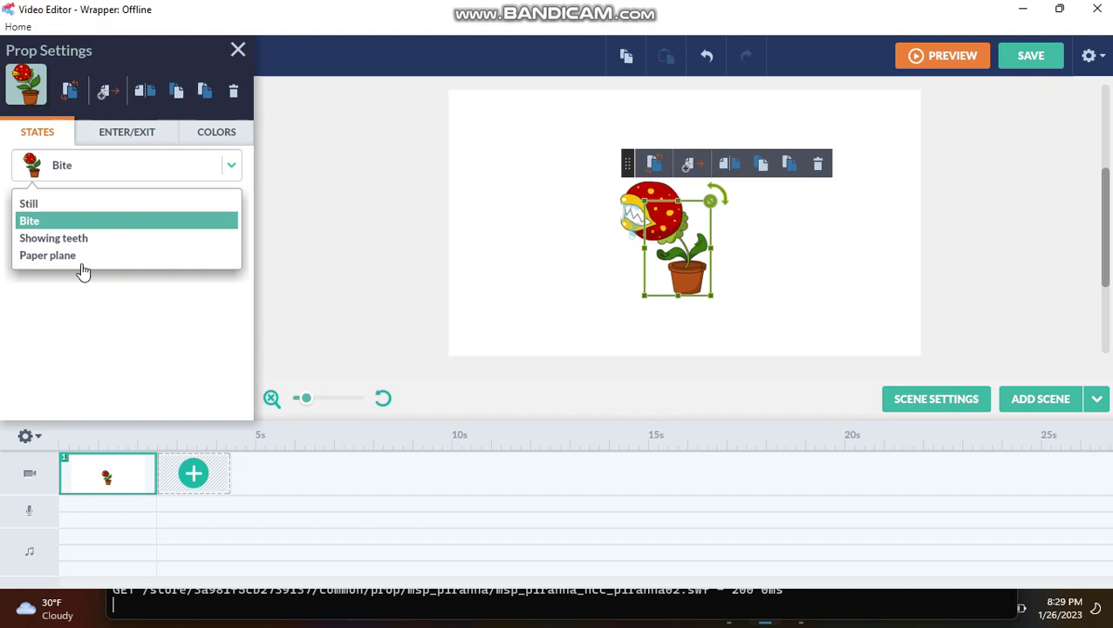
click(77, 244)
click(119, 171)
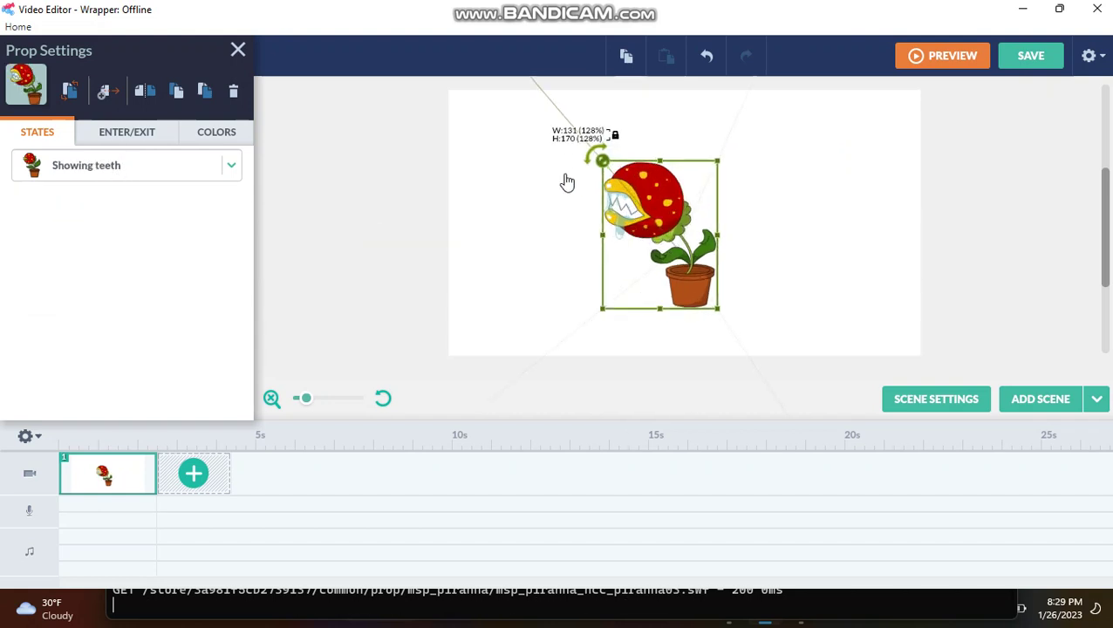
click(107, 174)
click(92, 255)
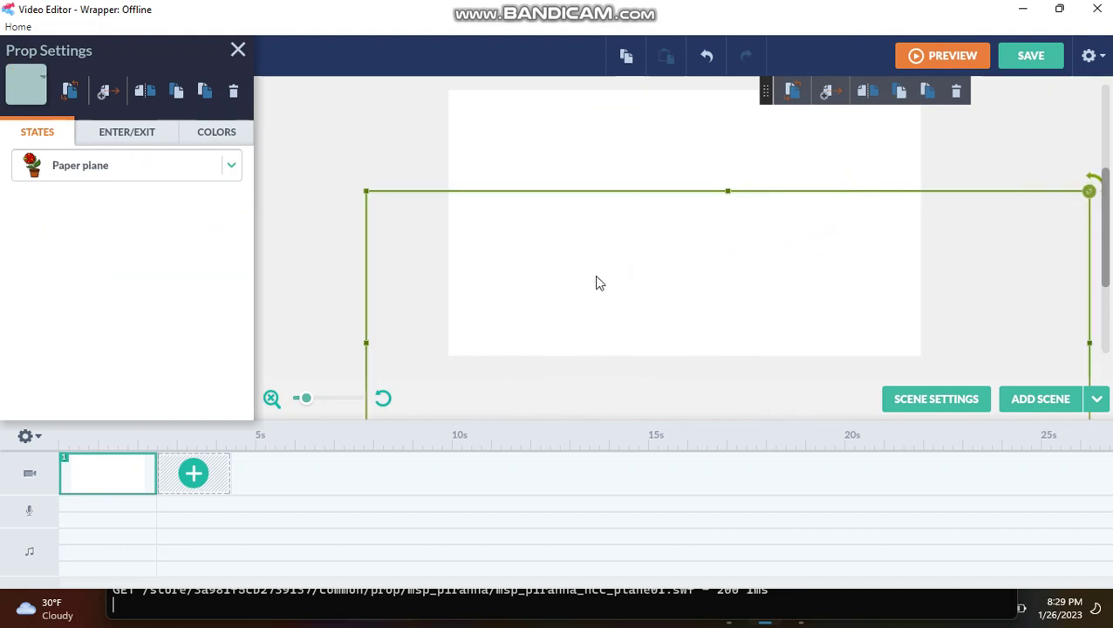
Drag the paper plane up to the stage's top edge and watch it fly
click(519, 298)
click(683, 304)
click(726, 235)
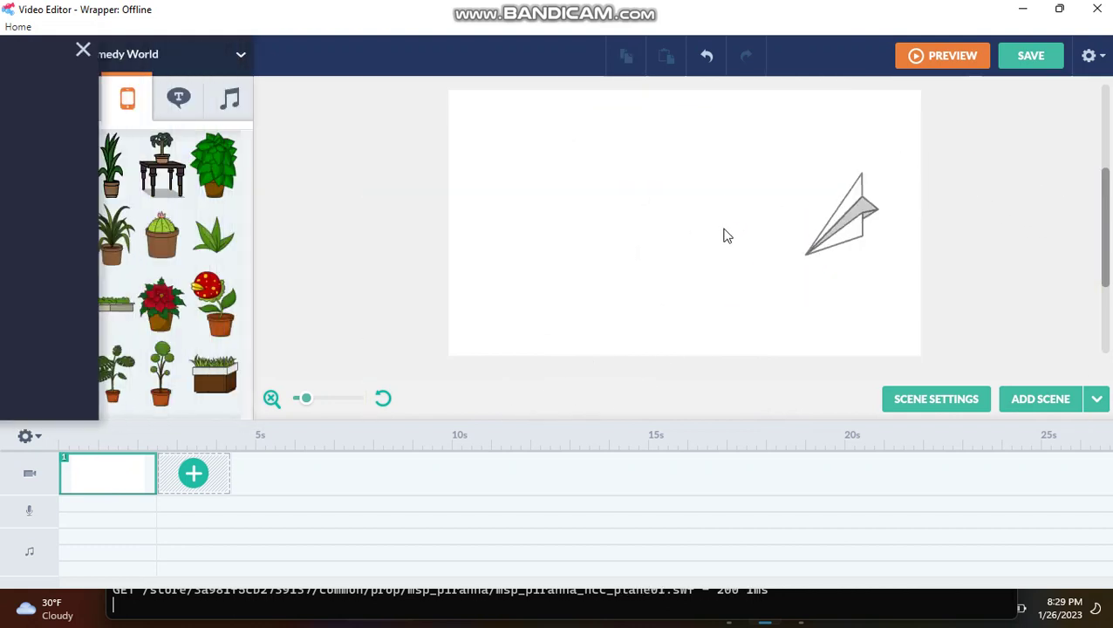
click(624, 339)
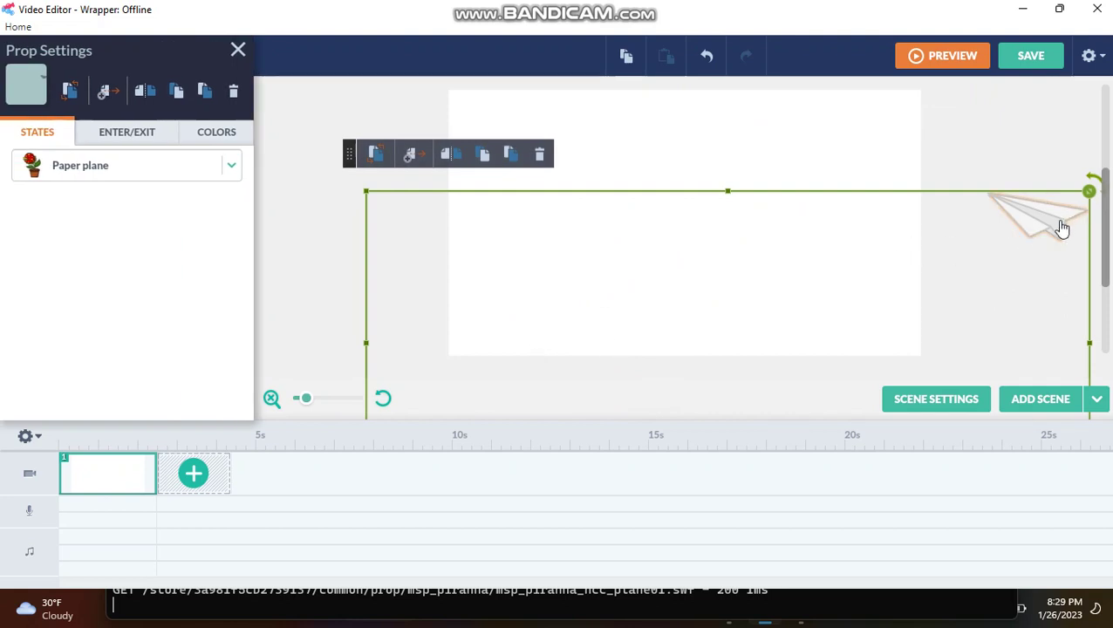
drag(1061, 228, 886, 113)
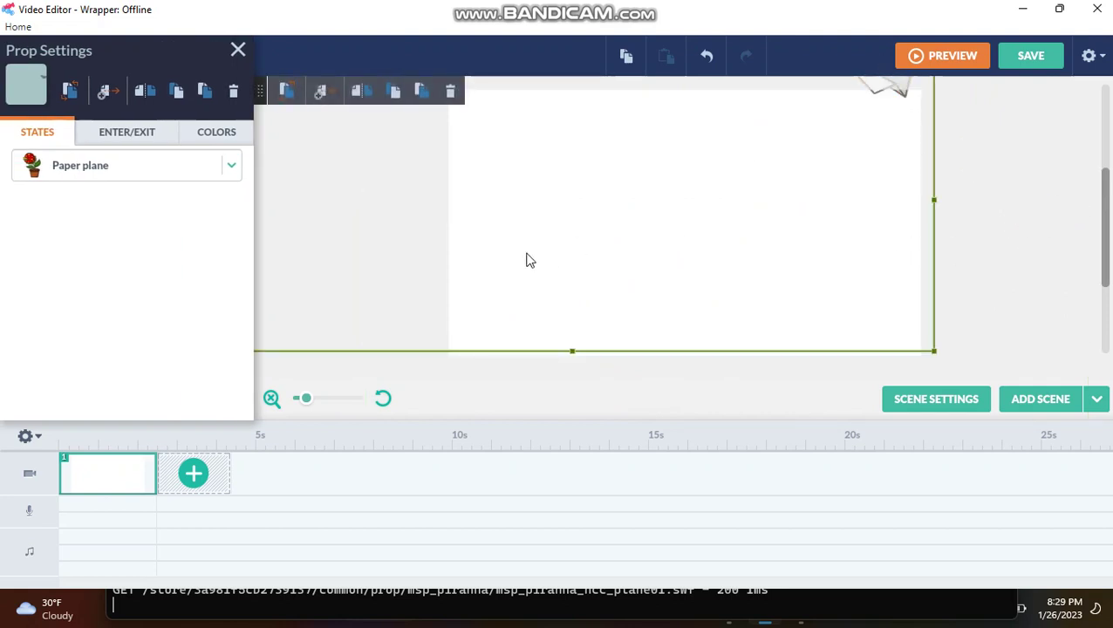
click(375, 238)
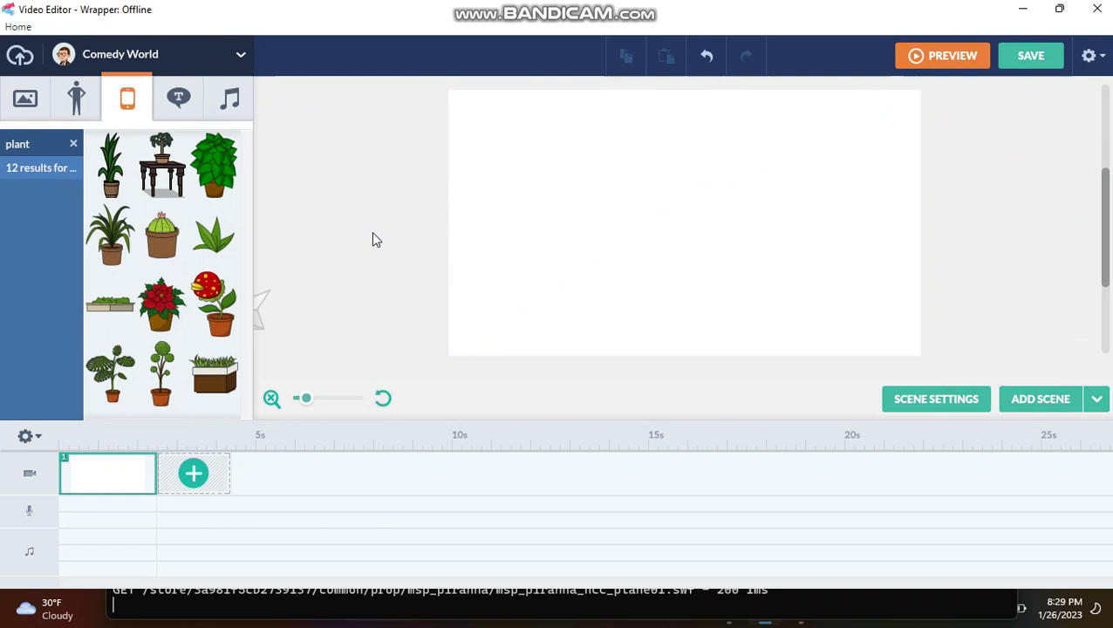
click(257, 308)
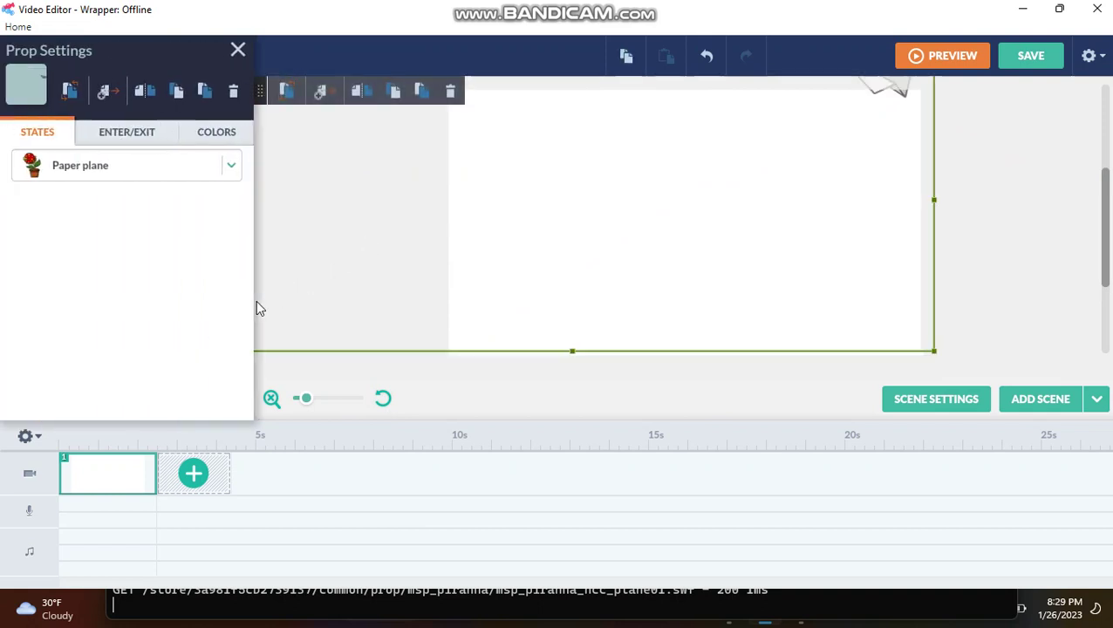
click(257, 307)
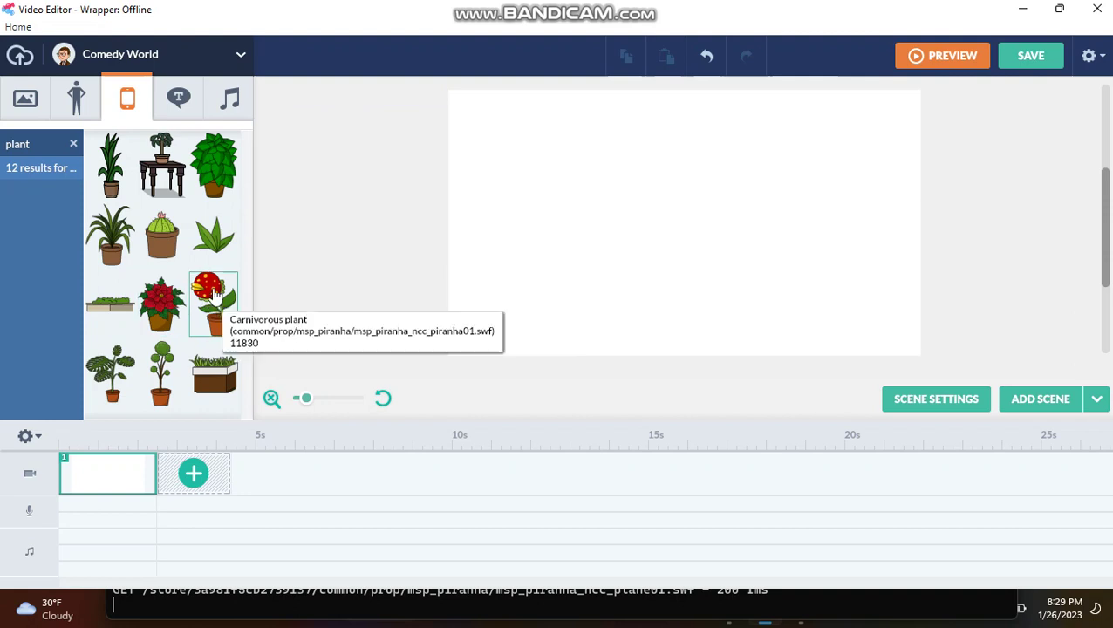
Add a second carnivorous plant with copy-paste, move the left plant further left, and flip it to face right
click(213, 295)
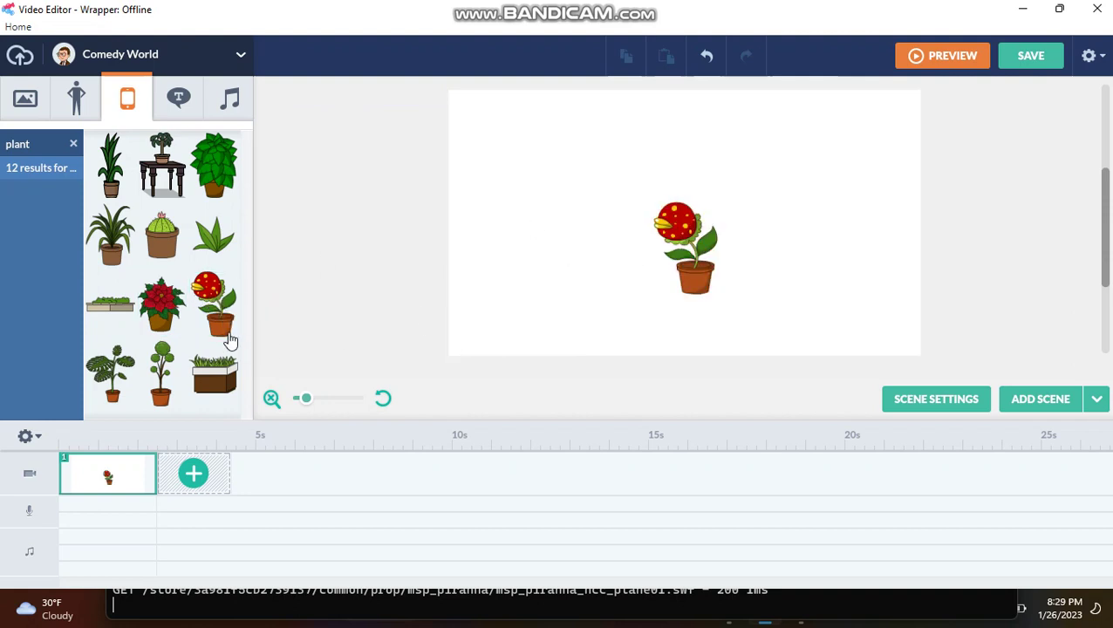
key(ctrl+c)
key(ctrl+v)
drag(749, 277, 815, 277)
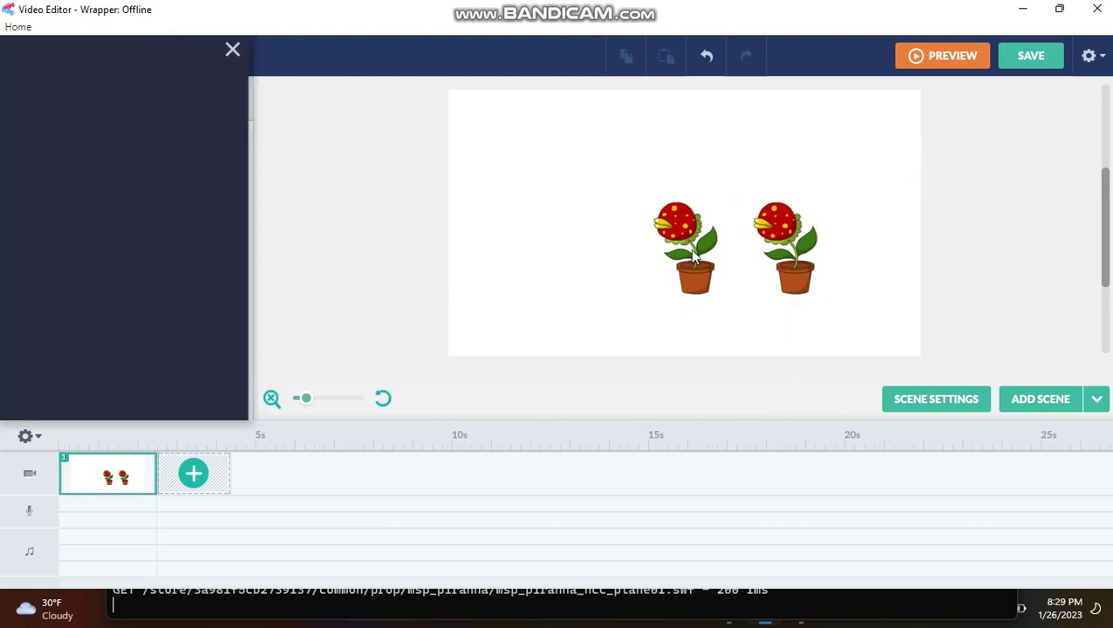
drag(690, 248, 569, 252)
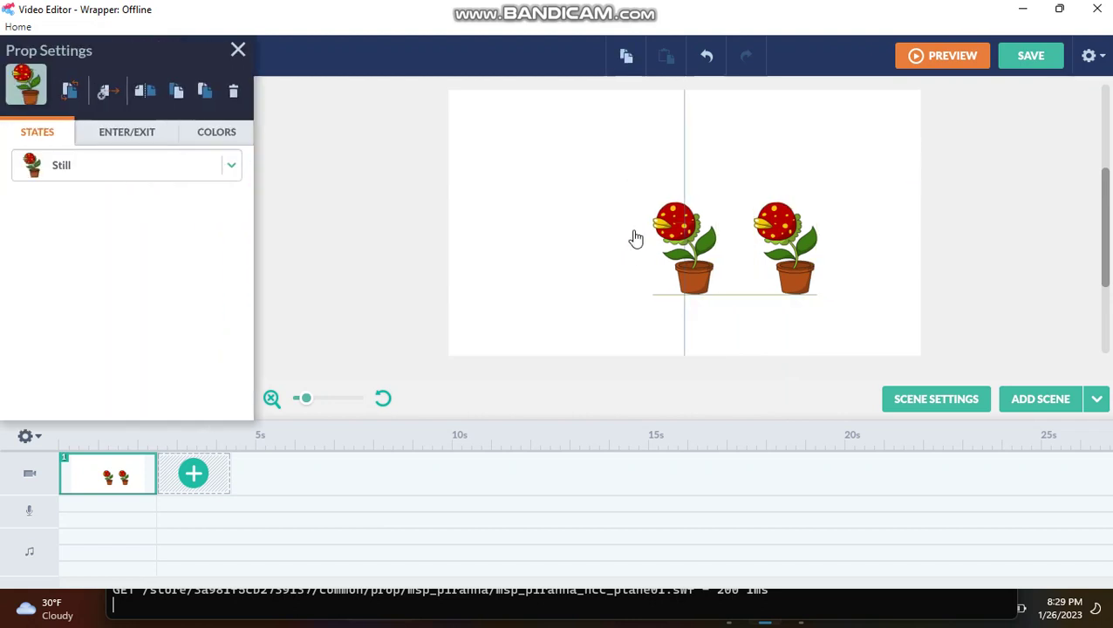
drag(636, 238, 530, 224)
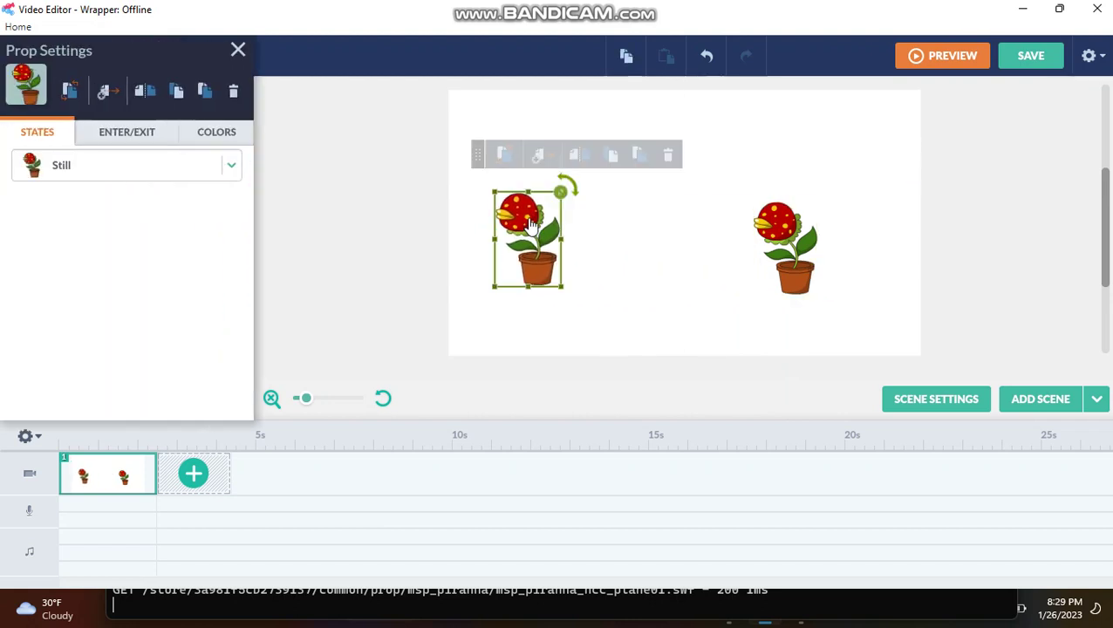
click(581, 155)
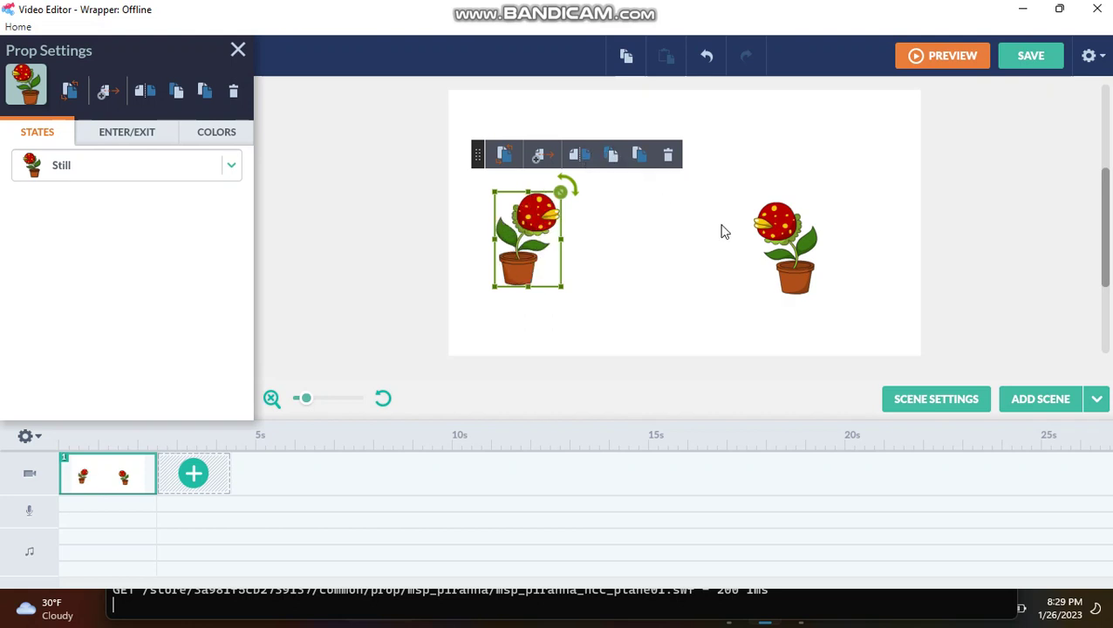
Turn the right plant into its Paper plane state and move it up and right
click(789, 249)
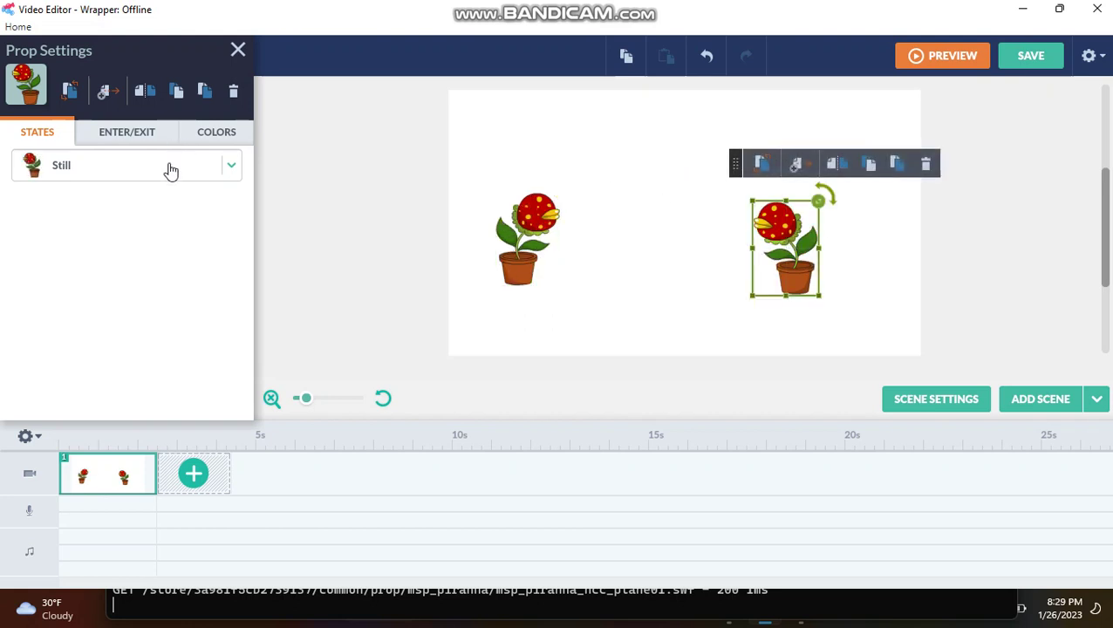
click(169, 166)
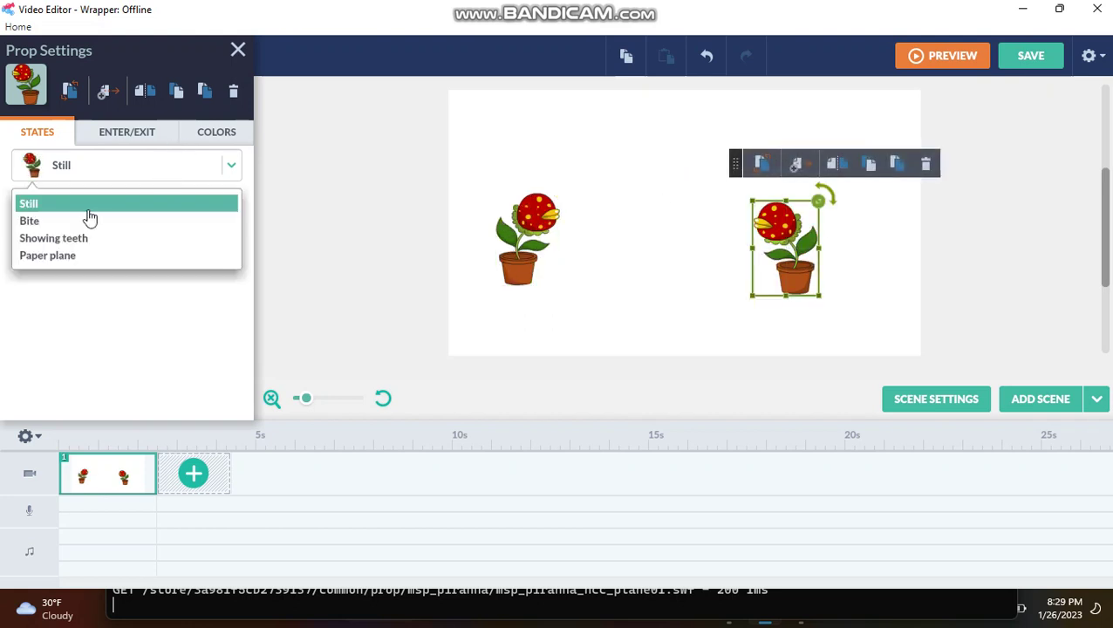
click(67, 255)
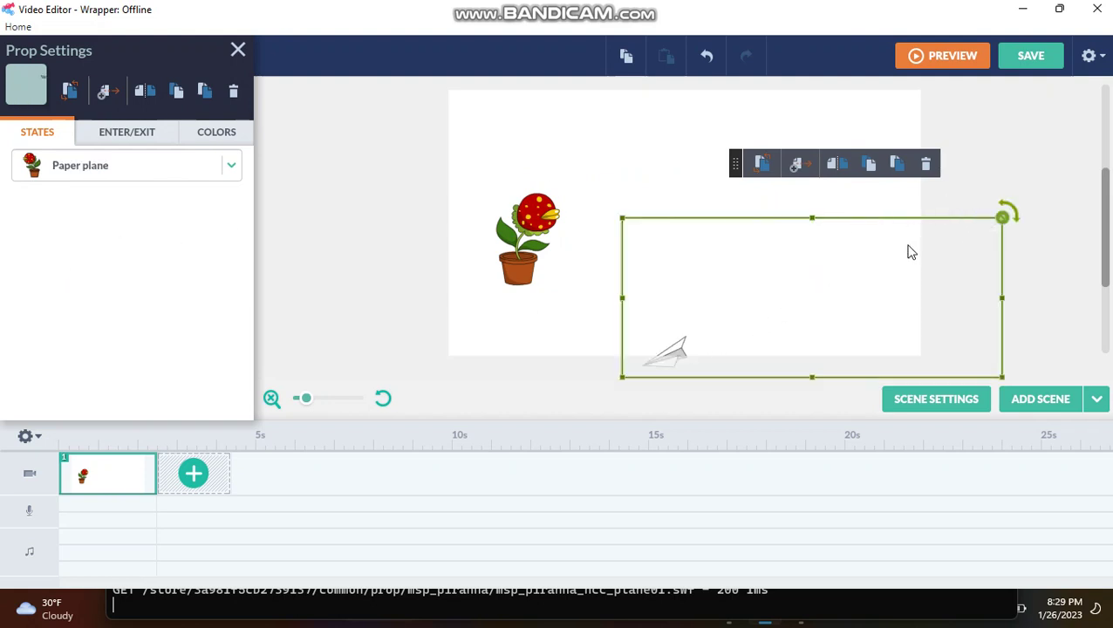
drag(663, 349, 762, 169)
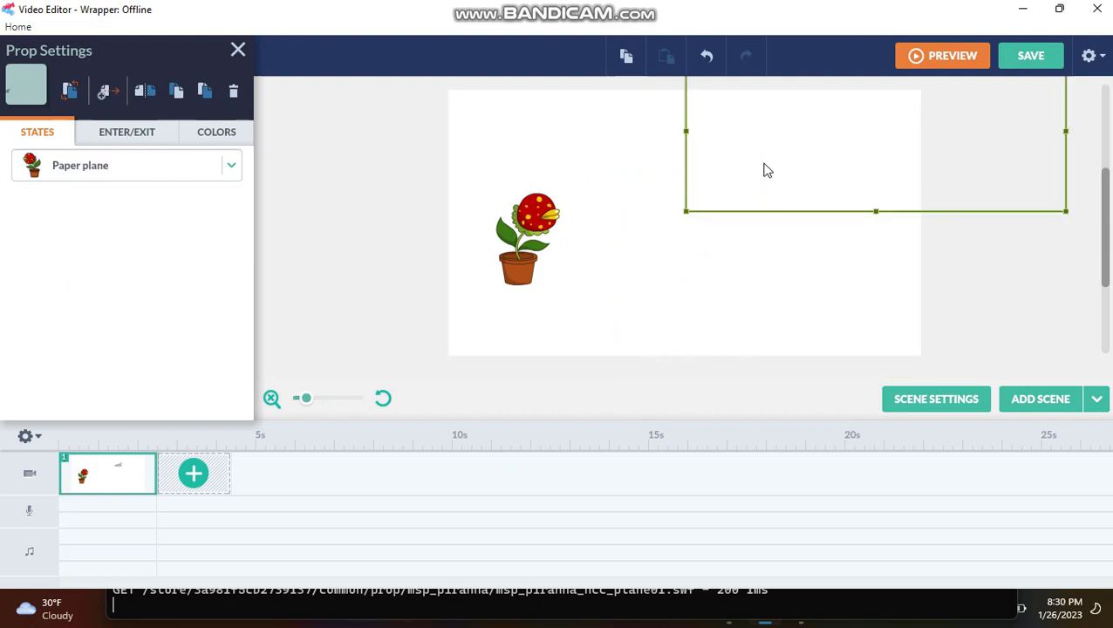
click(973, 243)
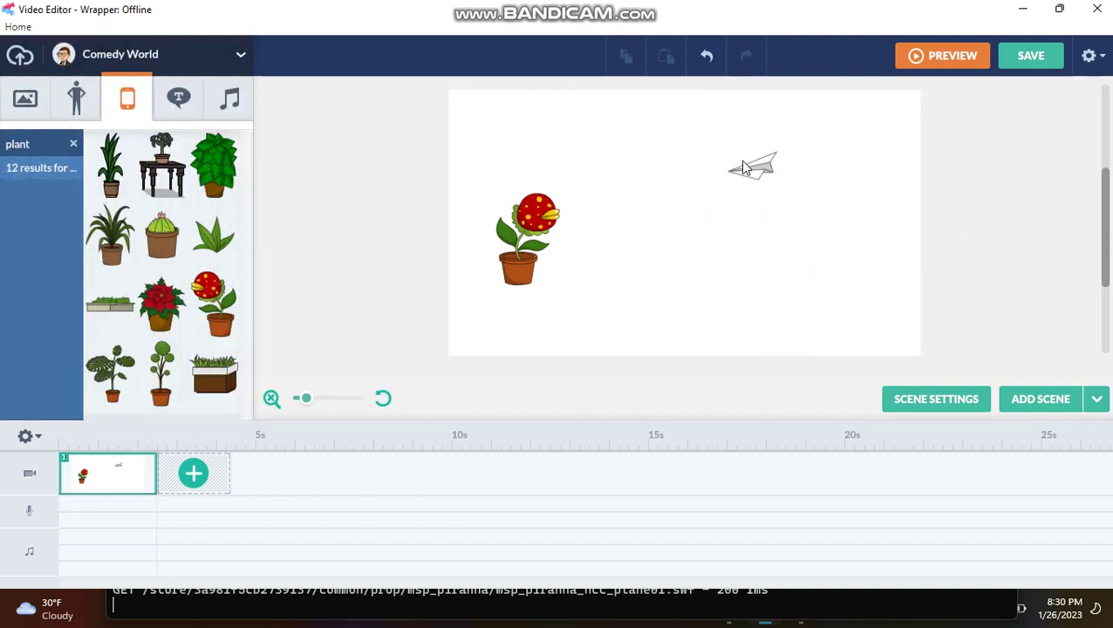
click(582, 196)
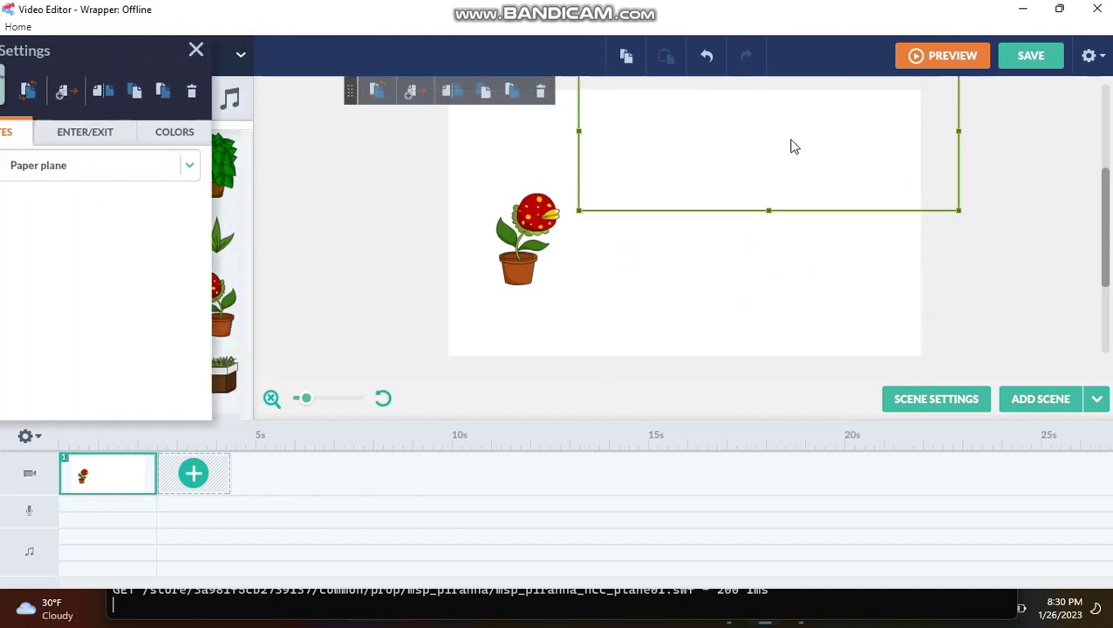
click(925, 106)
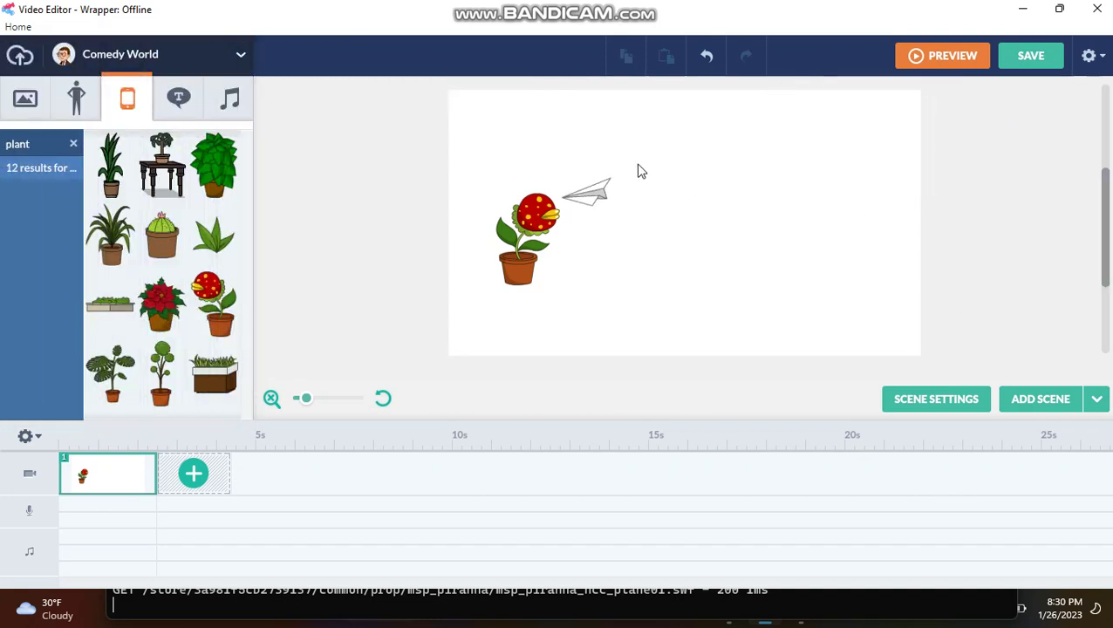
Reposition the paper plane, watch it animate, then select the remaining piranha plant
drag(586, 191, 518, 237)
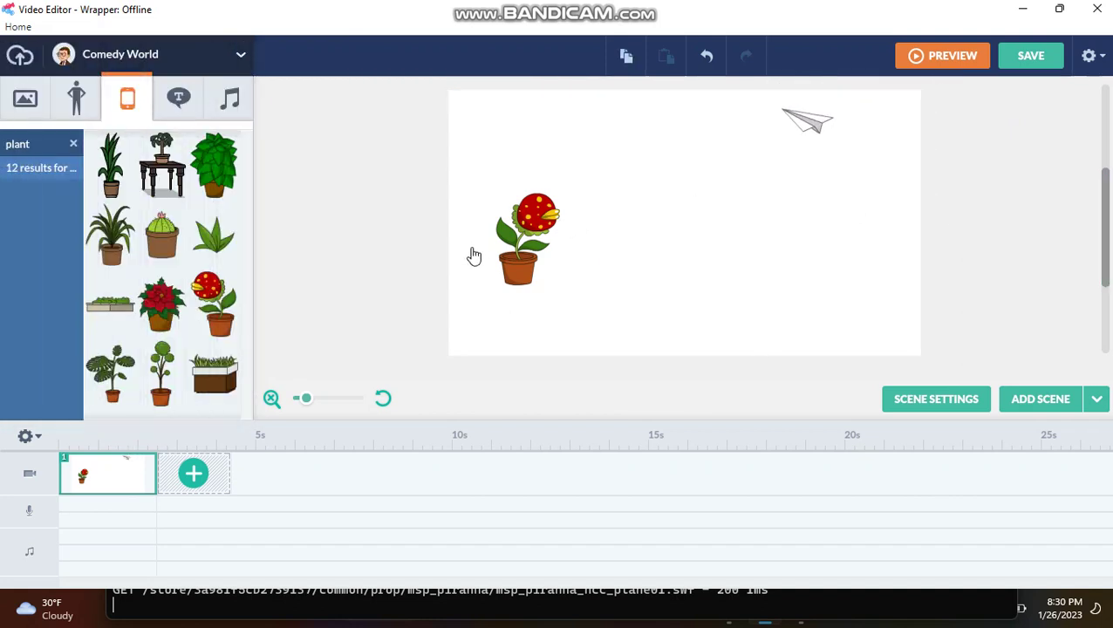
click(477, 264)
click(1026, 180)
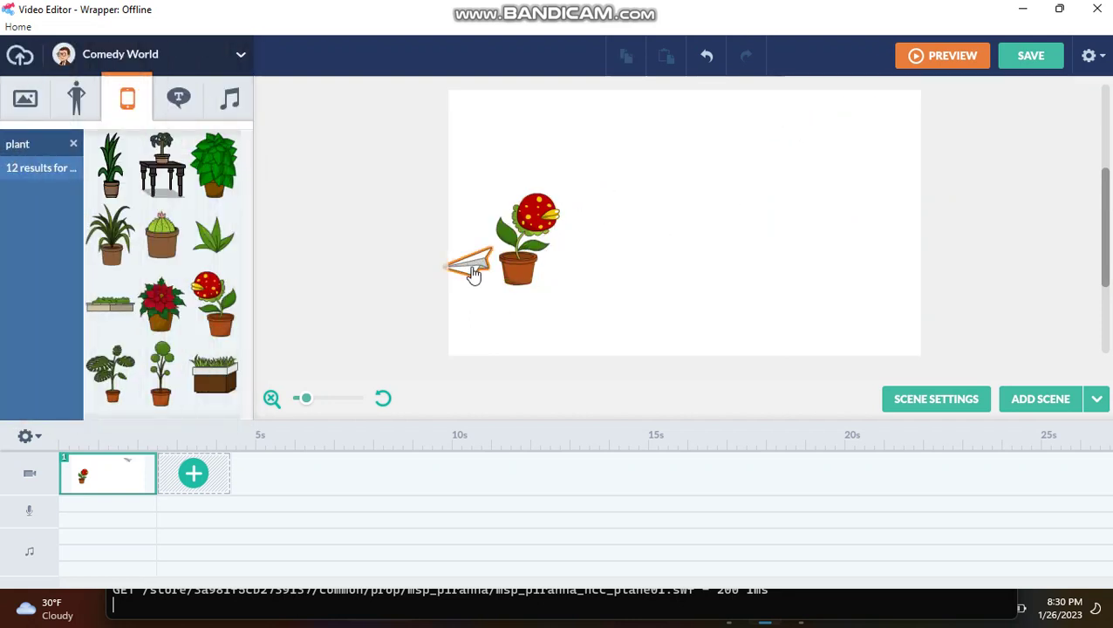
click(472, 273)
click(528, 230)
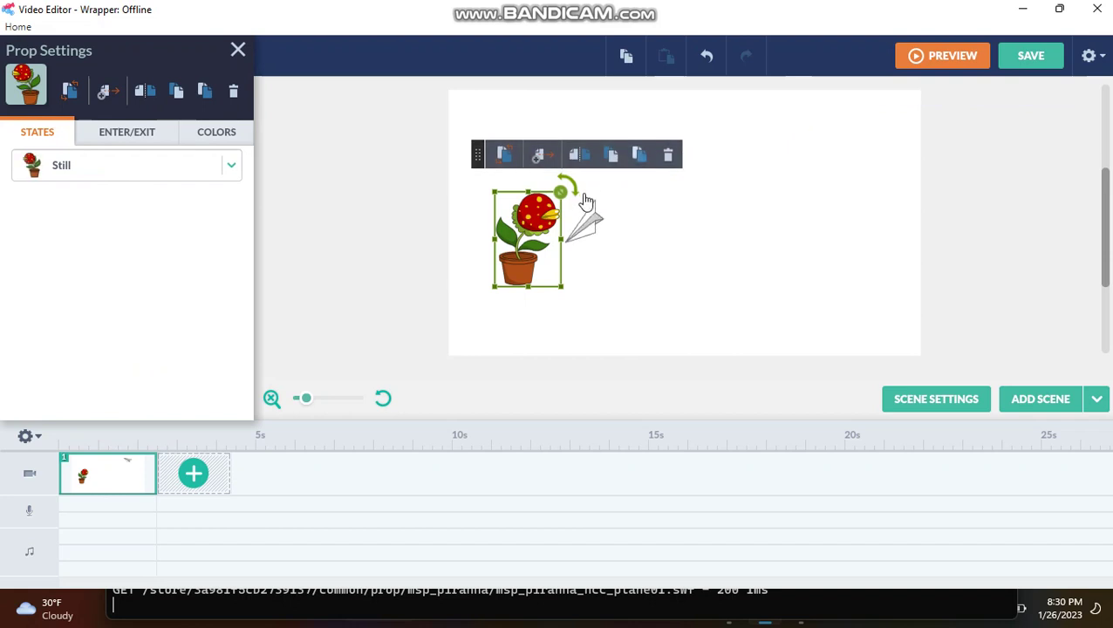
click(477, 252)
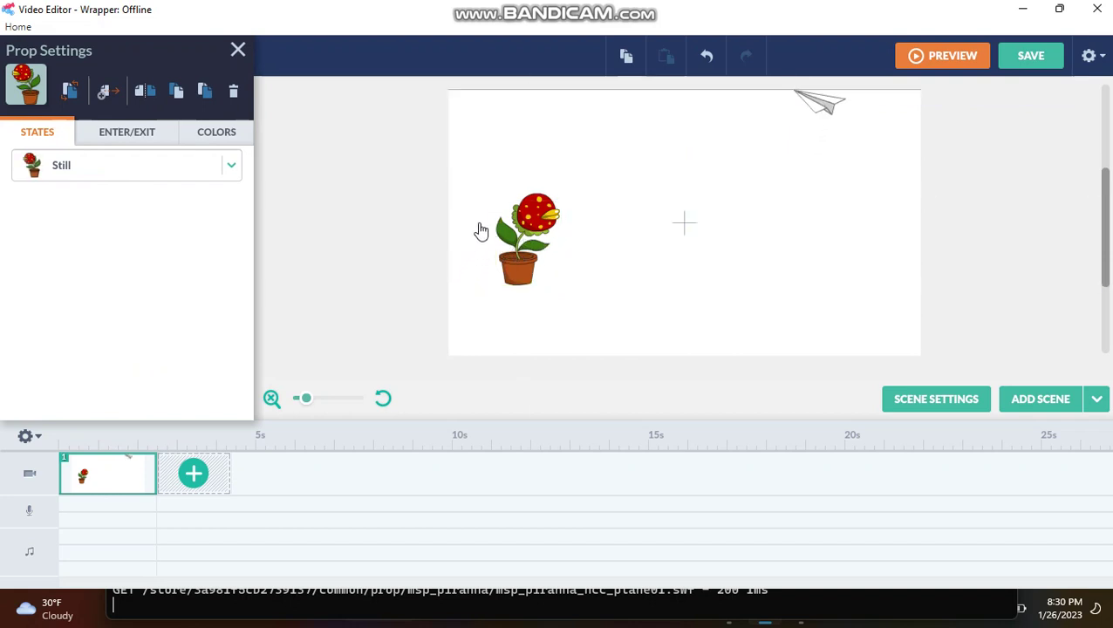
click(661, 241)
click(940, 242)
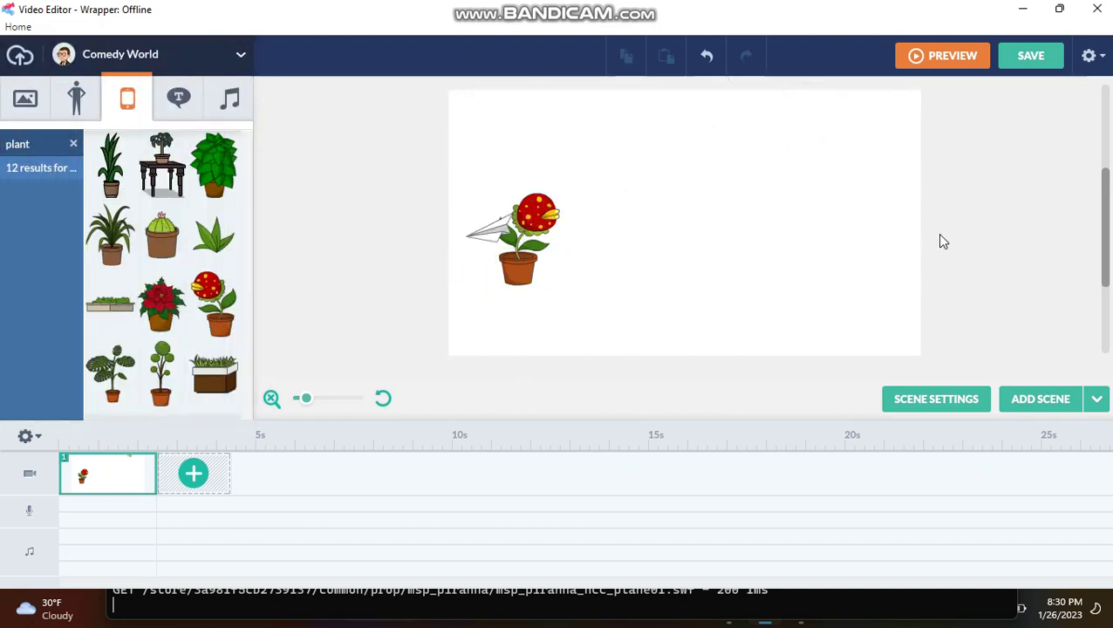
click(477, 237)
click(477, 237)
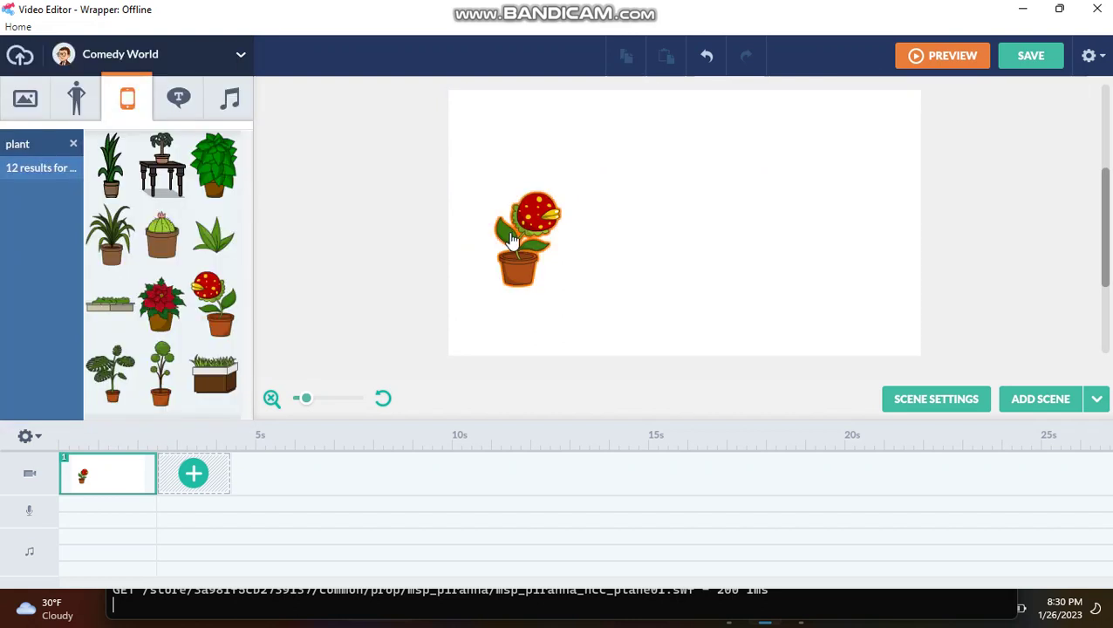
click(519, 240)
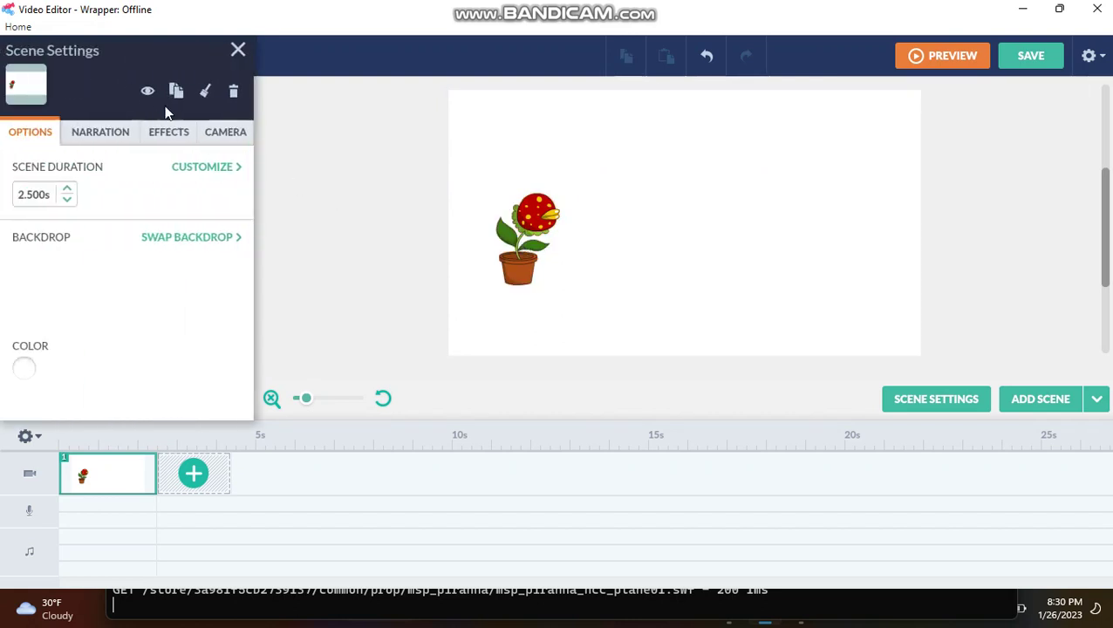
click(516, 220)
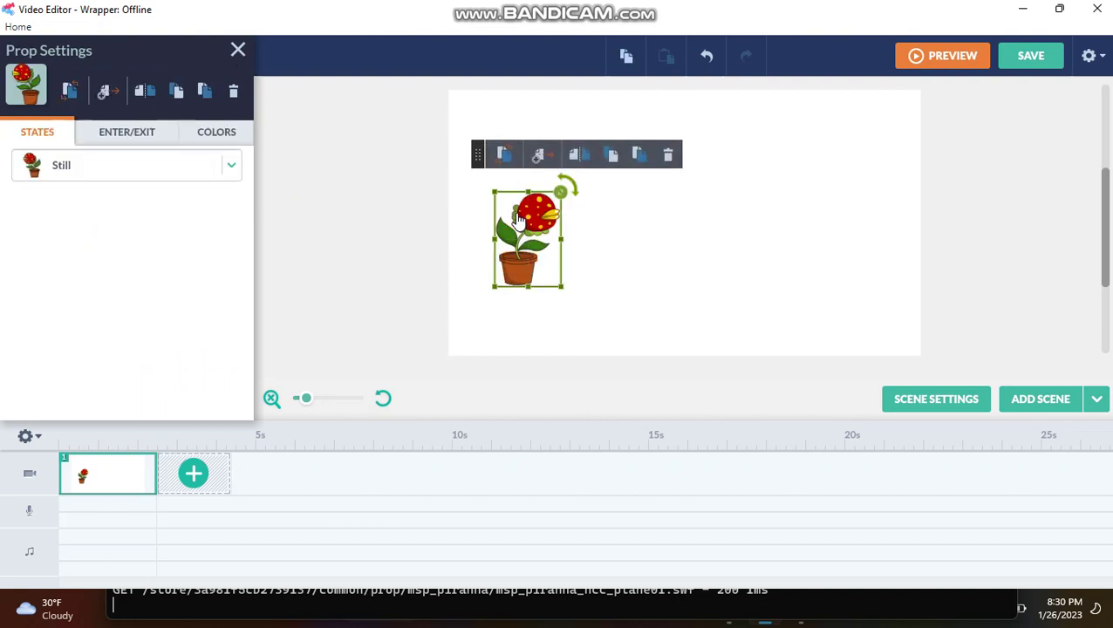
Delete the piranha plant, clear the 'plant' prop search, and scroll the music list to the Joyful tracks
key(Delete)
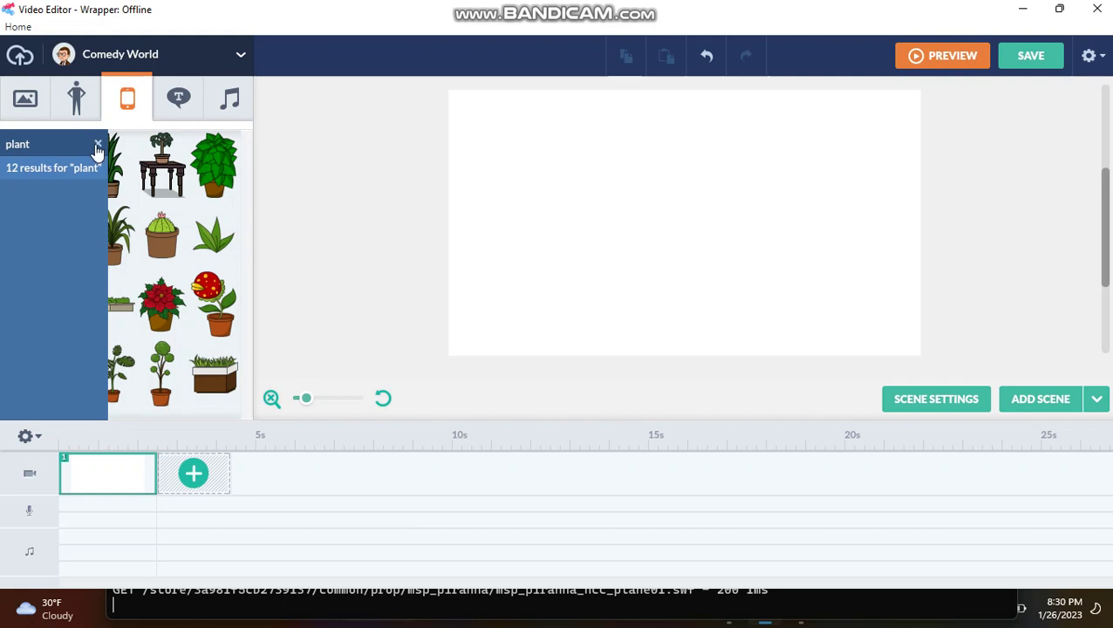
click(96, 145)
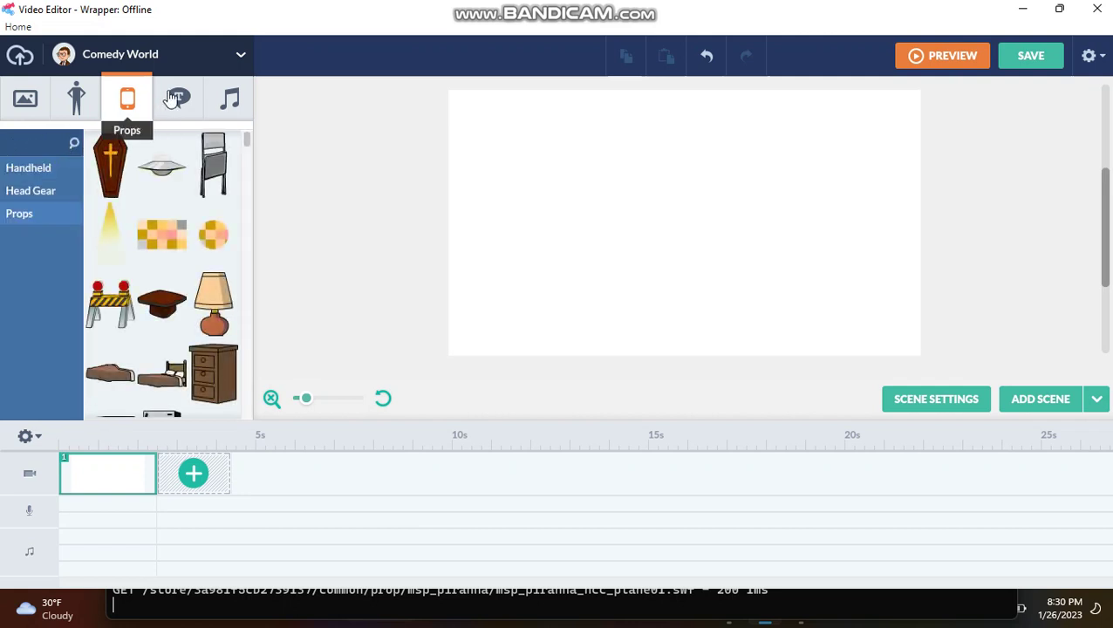
click(228, 99)
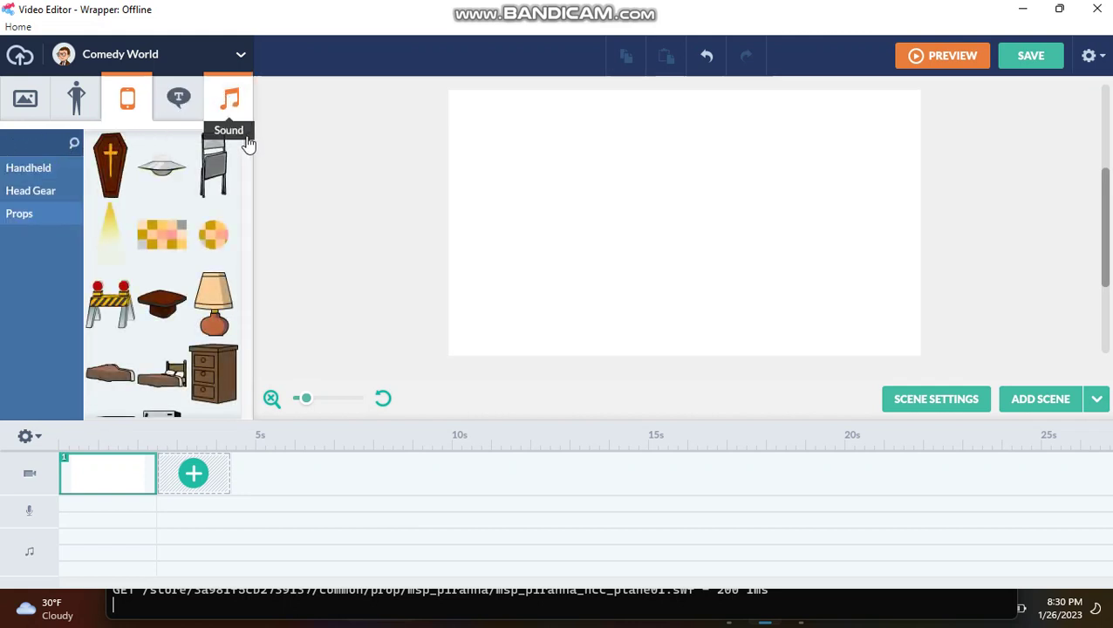
drag(247, 144, 246, 271)
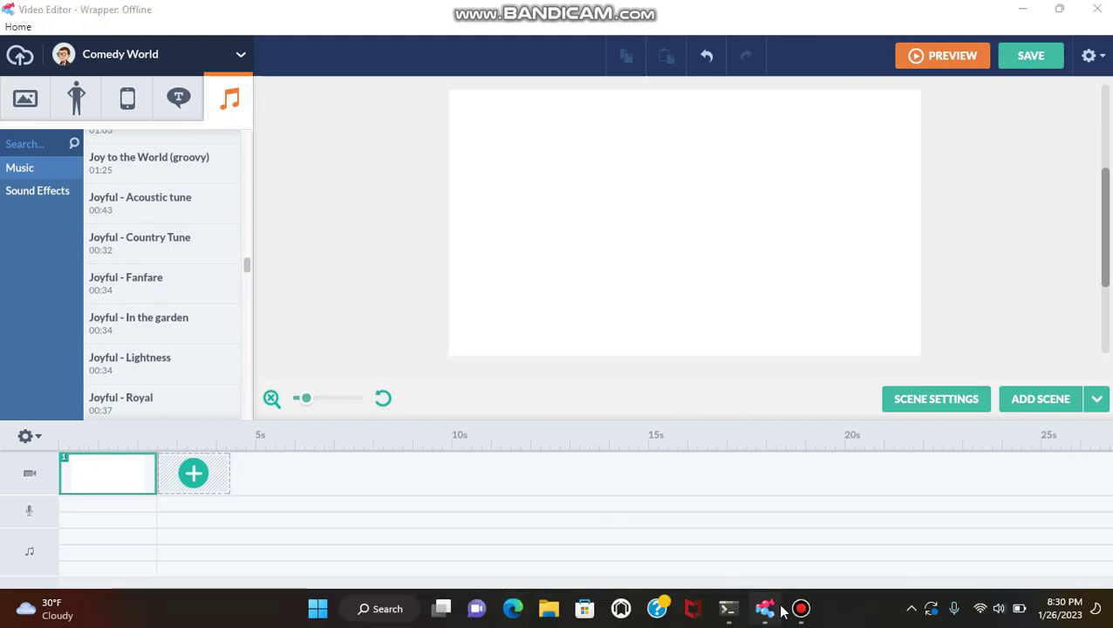
Check the server command window, close the empty New tab browser, and return to the editor
click(792, 614)
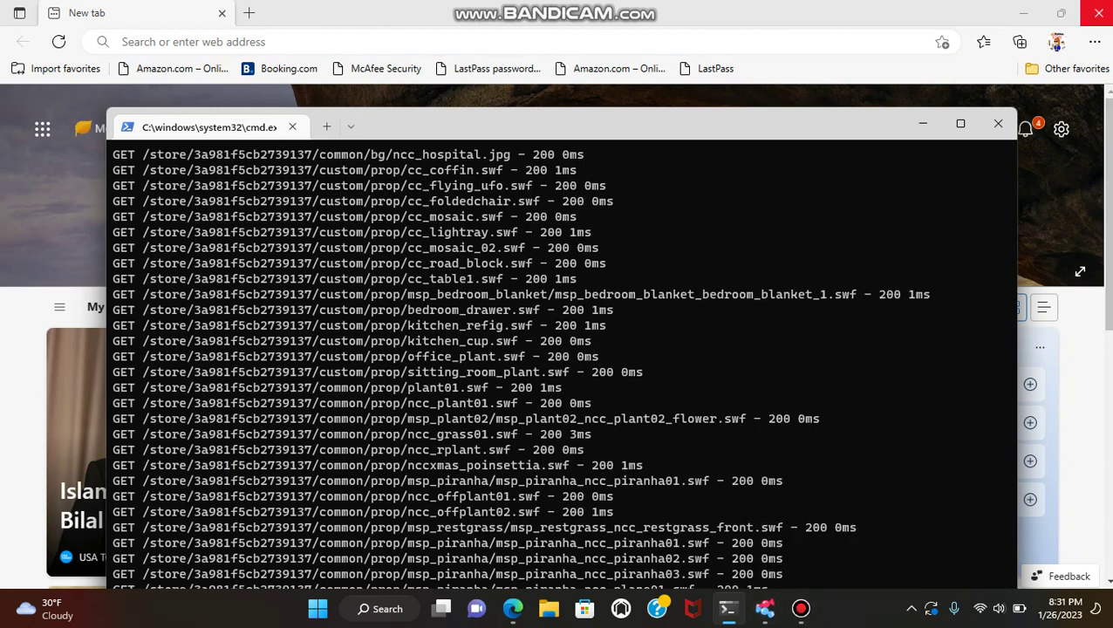
click(1098, 12)
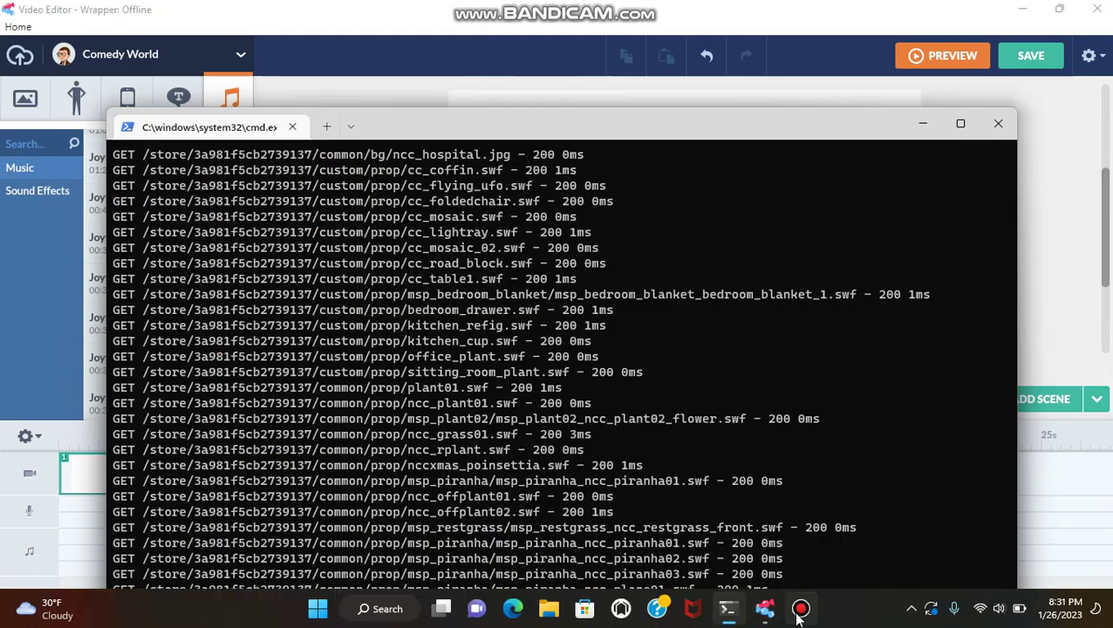
click(798, 613)
click(1069, 114)
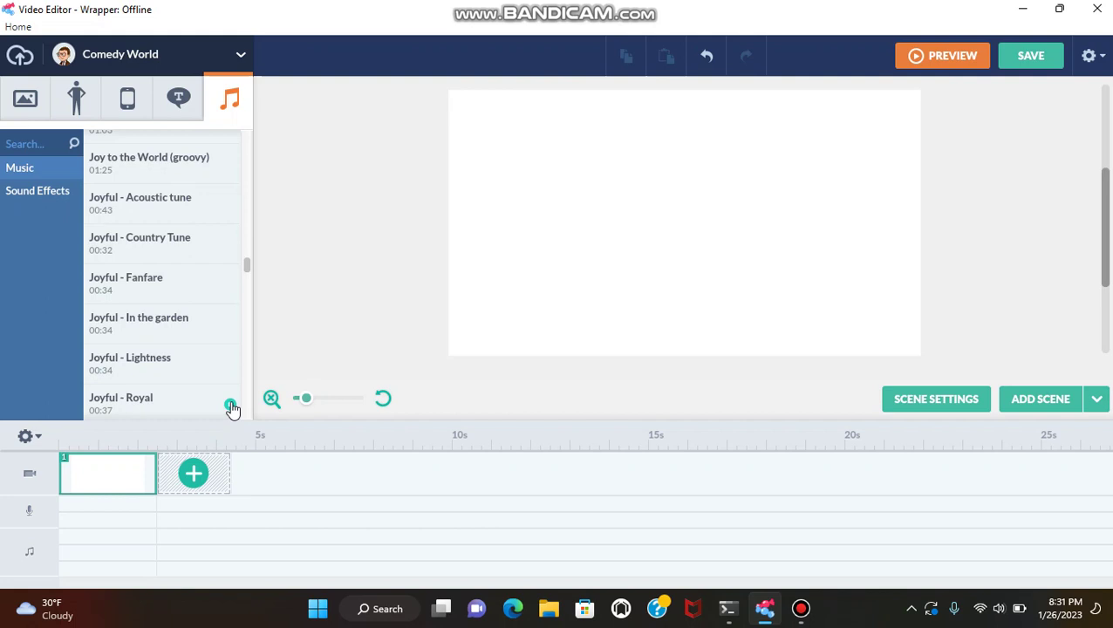
Lower the system volume to 38 while the Joyful - Royal track plays
key(XF86AudioLowerVolume)
Bring the Bandicam recorder window to the front
click(799, 609)
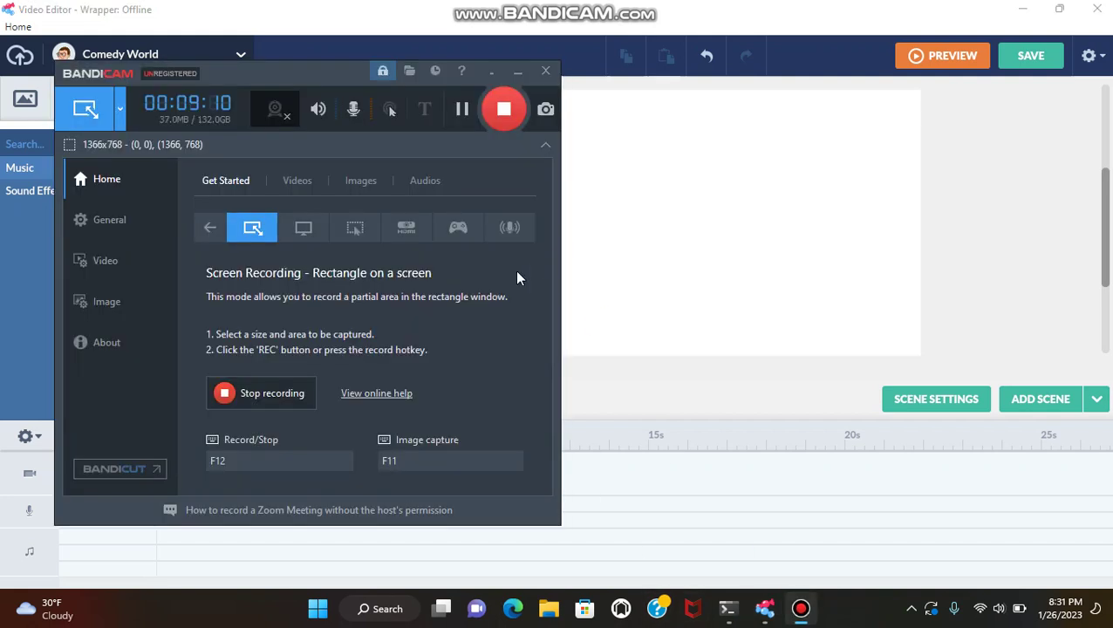